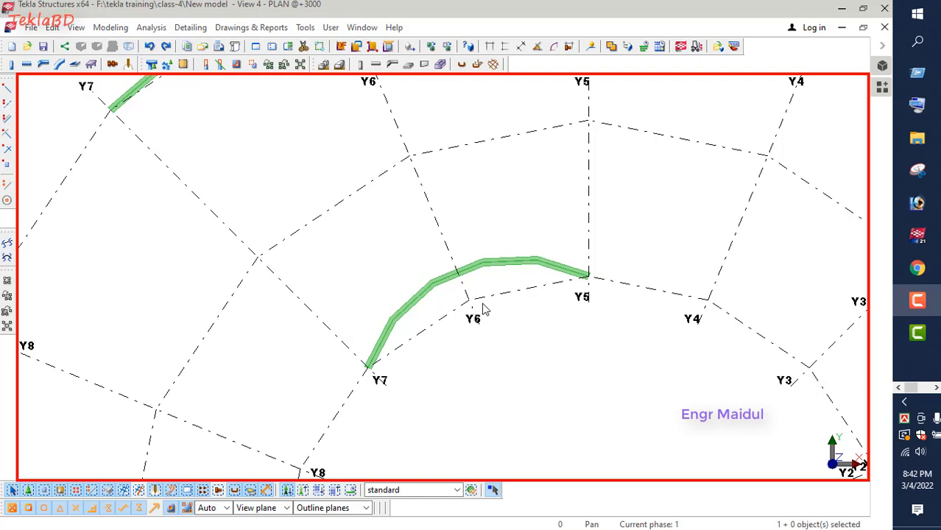
Switch to Chrome and look through the uploaded videos on the Tekla tutorial YouTube channel.
click(918, 268)
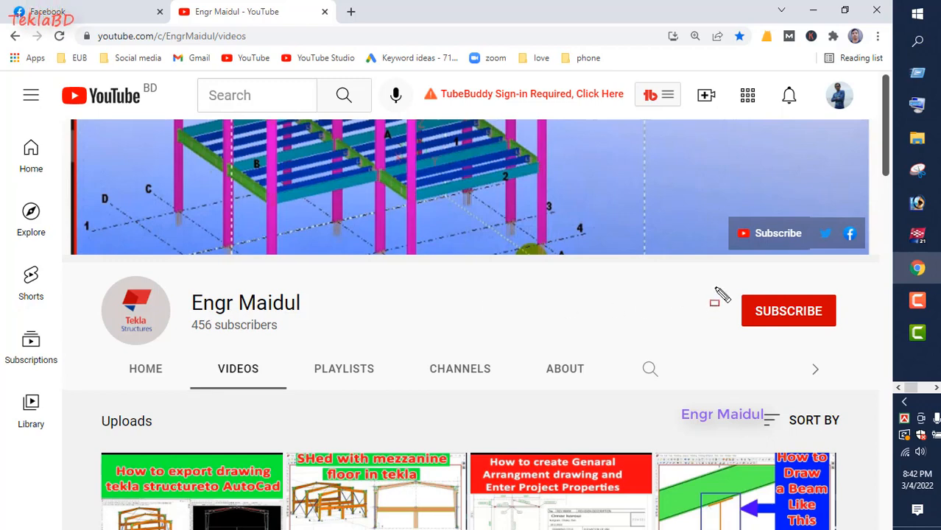
drag(713, 288, 854, 335)
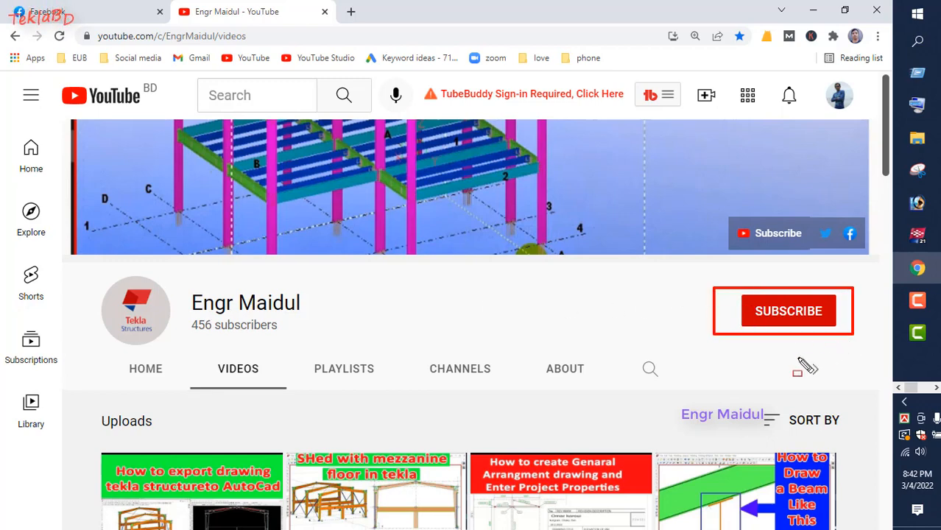
key(Escape)
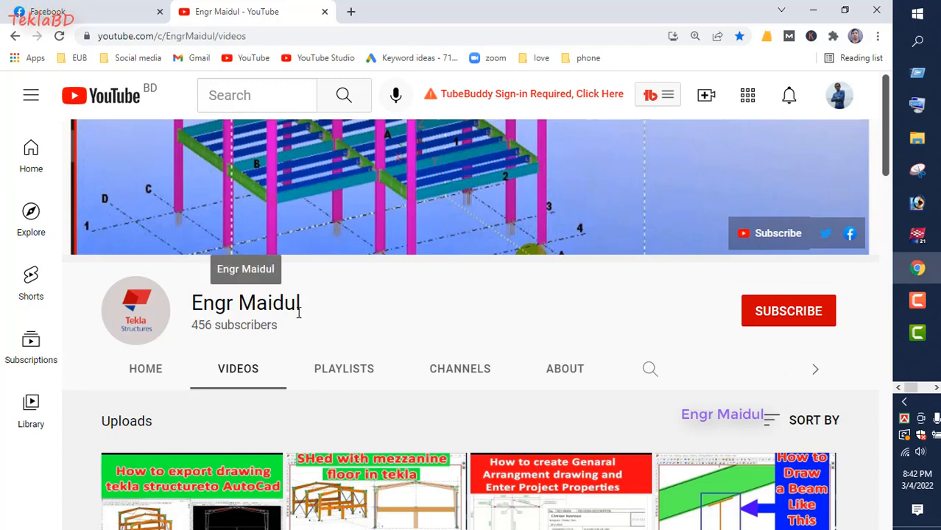
drag(187, 349, 286, 394)
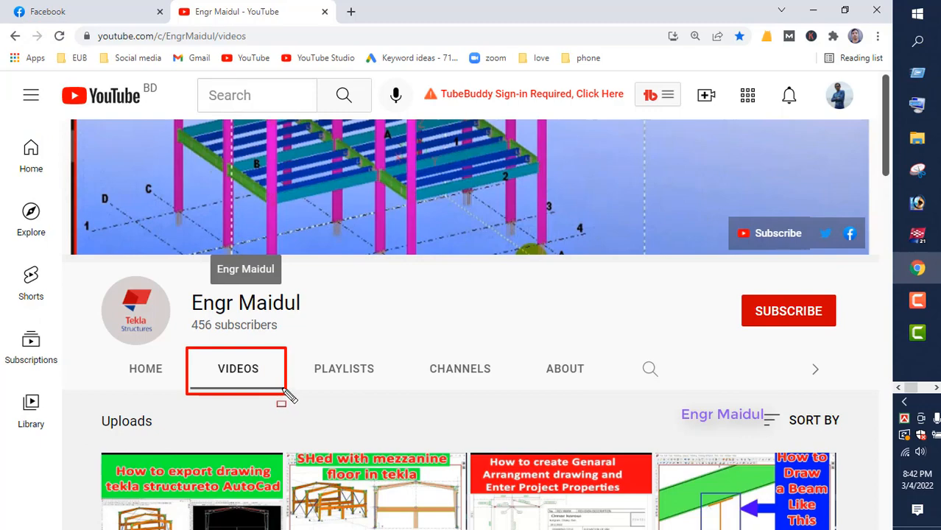
key(Escape)
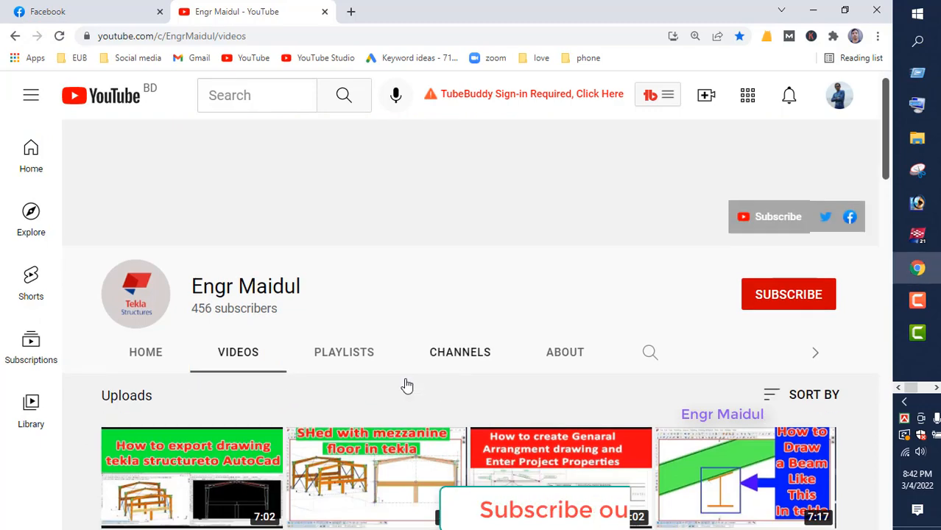
scroll(405, 384, down, 5)
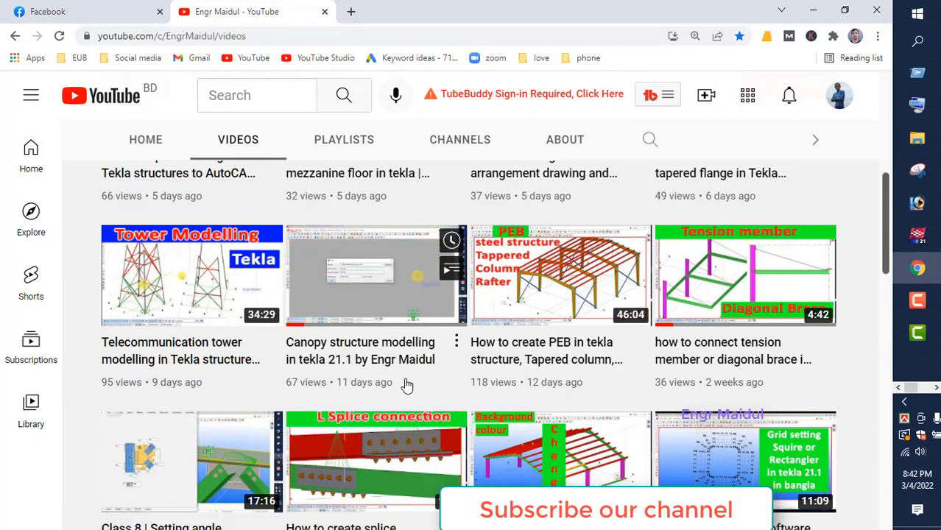
scroll(406, 385, down, 3)
scroll(407, 385, down, 10)
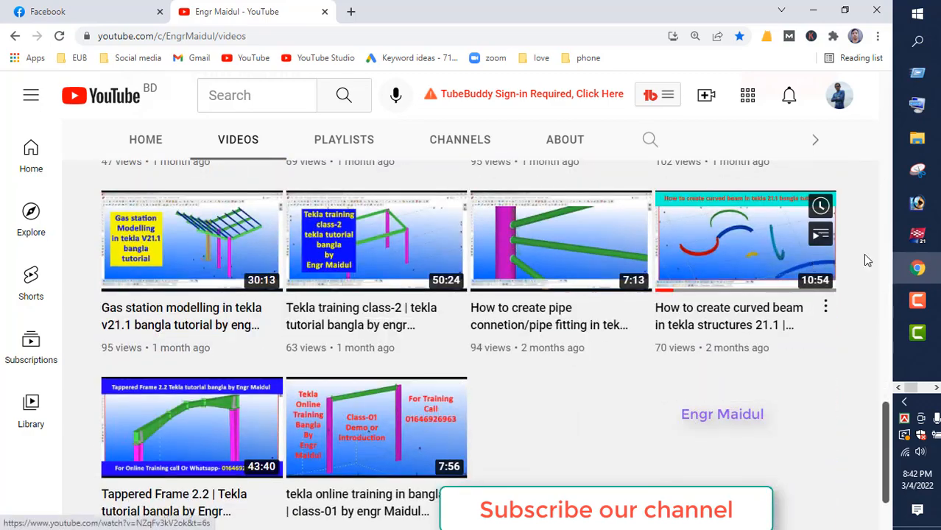
Switch to Tekla Structures and create a curved beam through the middle ring's grid intersections on lines Y7, Y6 and Y5.
click(918, 235)
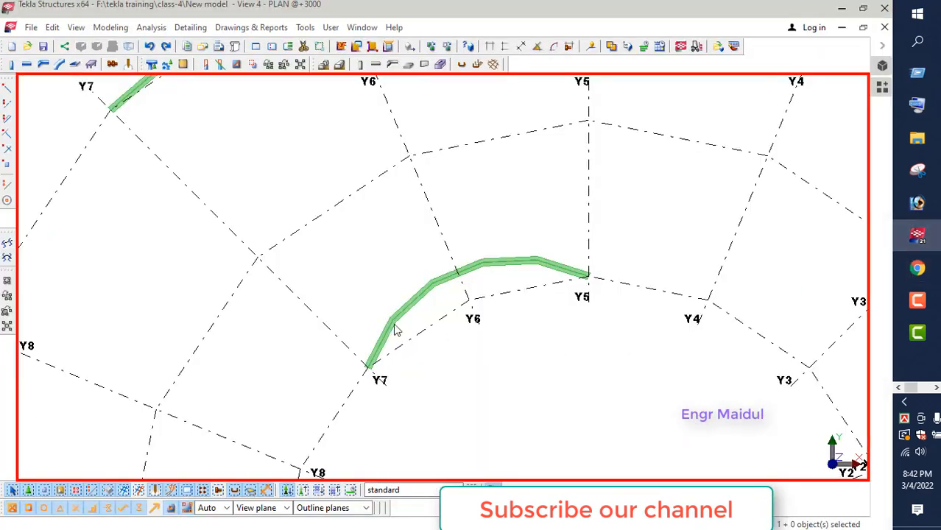
middle_drag(461, 297, 474, 372)
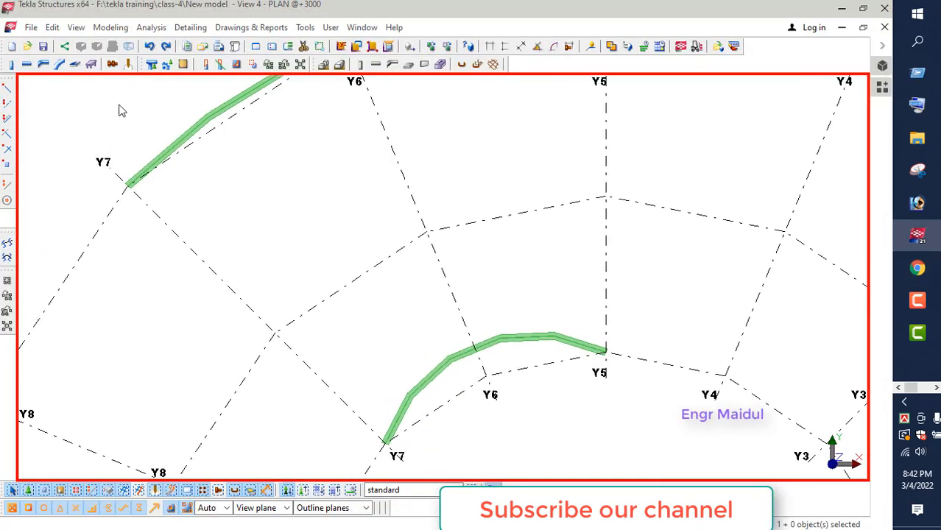
click(61, 65)
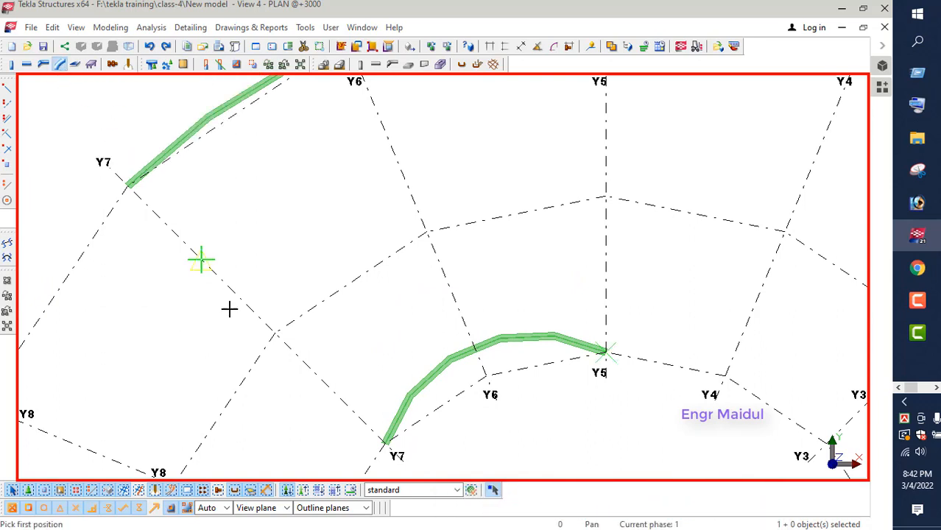
click(275, 336)
click(426, 232)
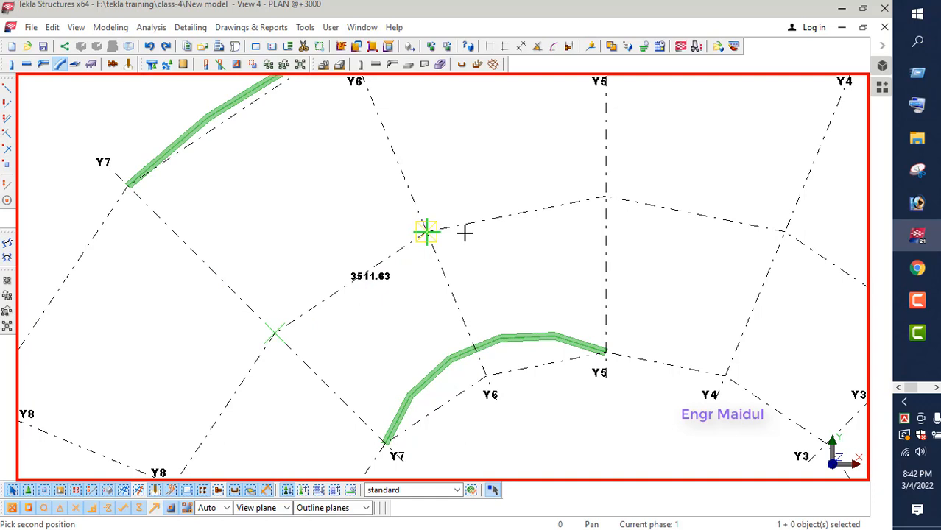
click(606, 197)
right_click(668, 183)
click(696, 179)
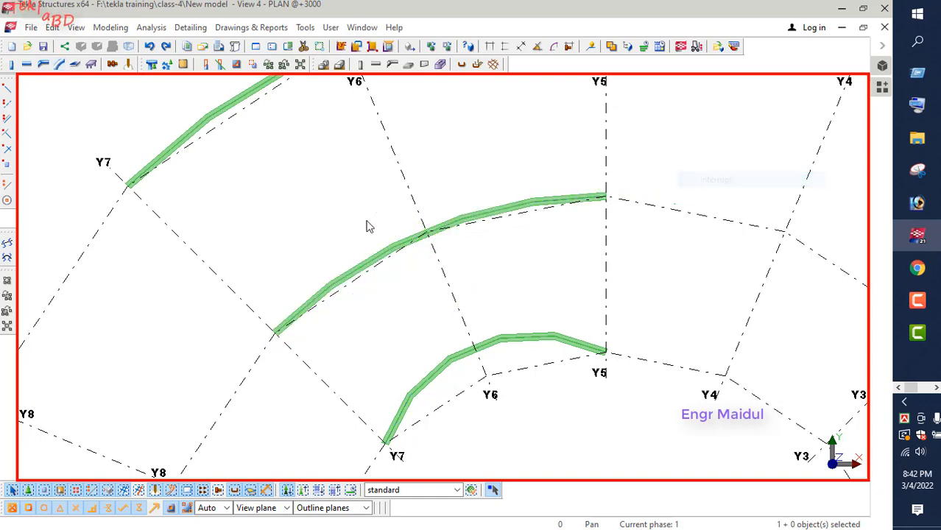
Open the position properties of the new curved beam on the middle ring, keeping the beam in view.
scroll(384, 243, up, 2)
scroll(384, 243, up, 3)
scroll(365, 252, down, 4)
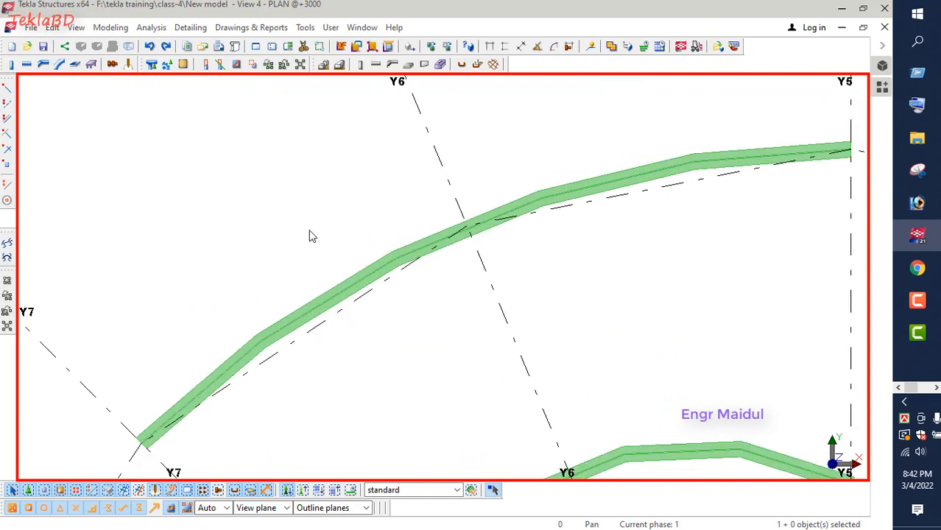
double_click(341, 272)
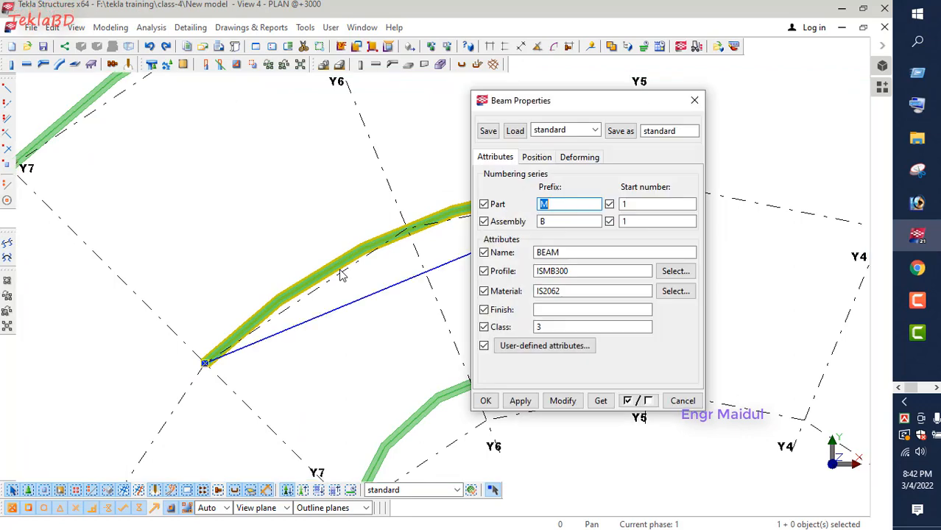
click(536, 157)
drag(594, 101, 739, 100)
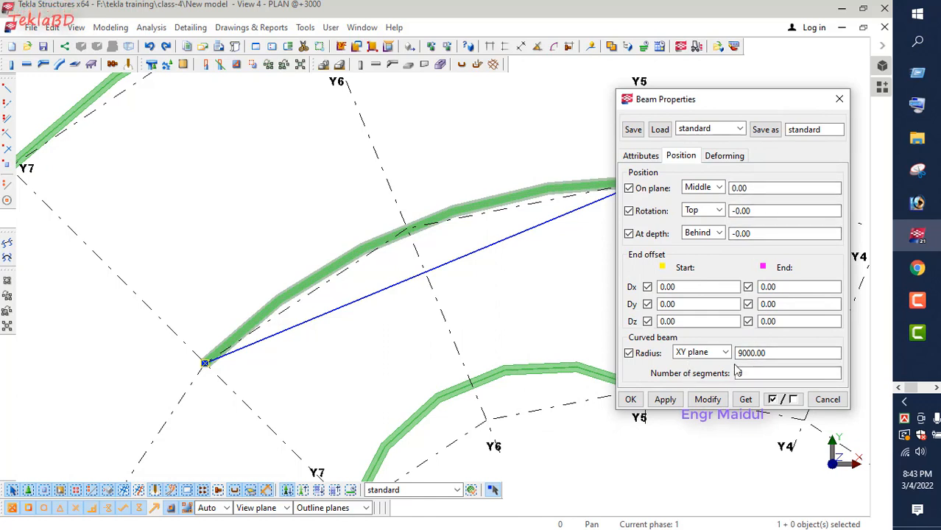
Modify the middle curved beam to a radius of 12000 in the XY plane.
click(771, 353)
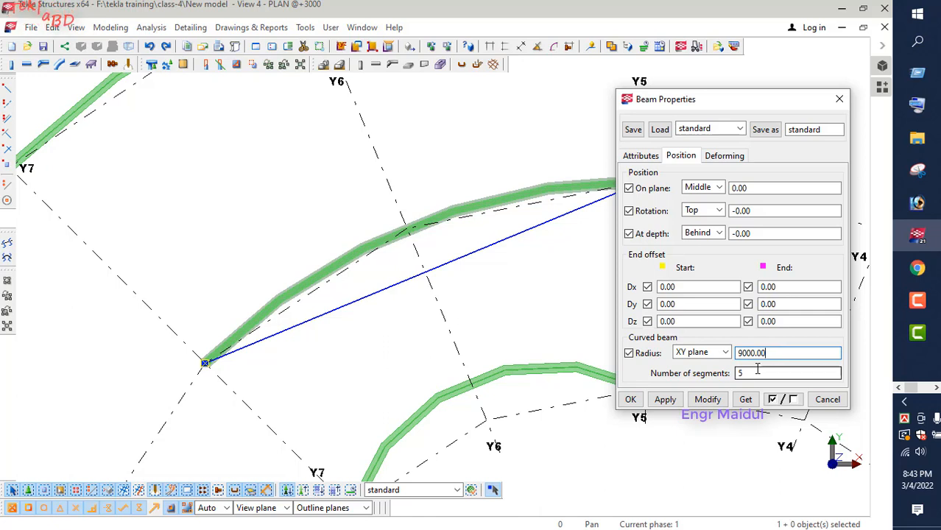
click(321, 254)
scroll(324, 280, down, 2)
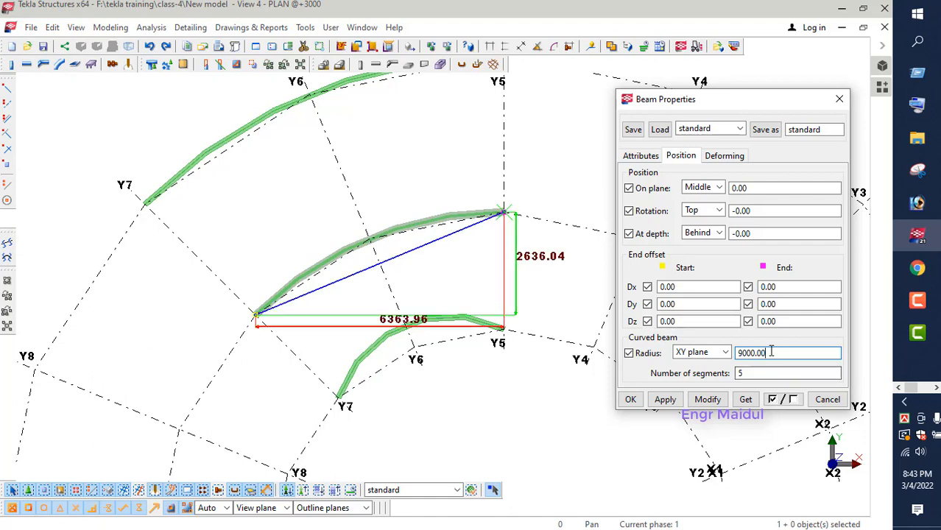
text(120)
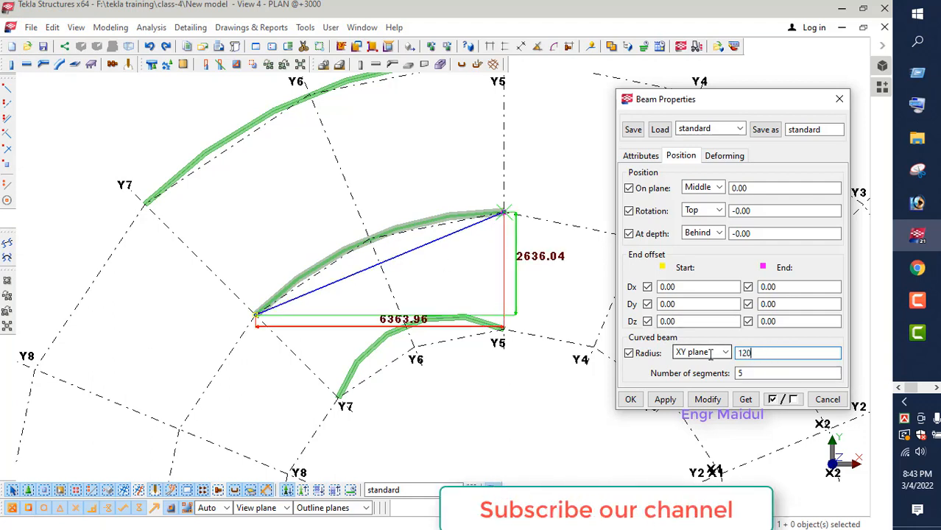
click(714, 404)
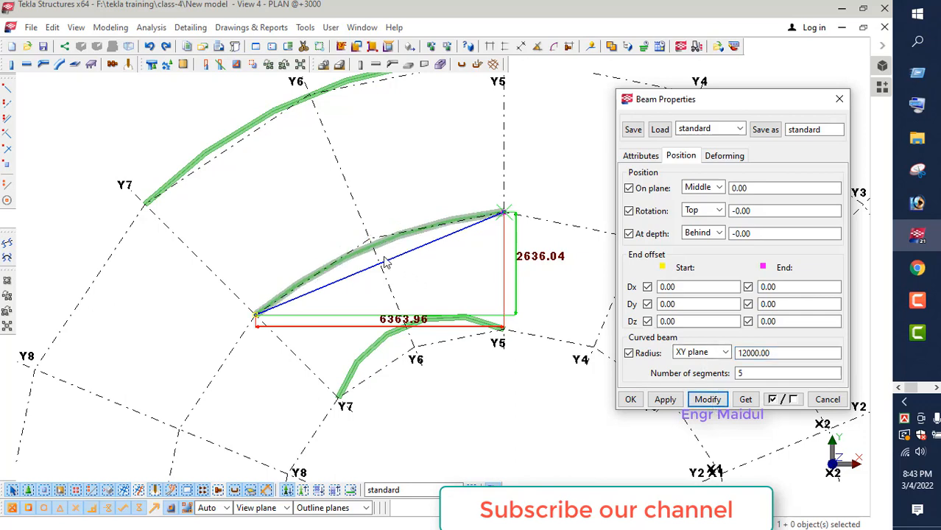
scroll(384, 263, up, 4)
scroll(353, 267, down, 4)
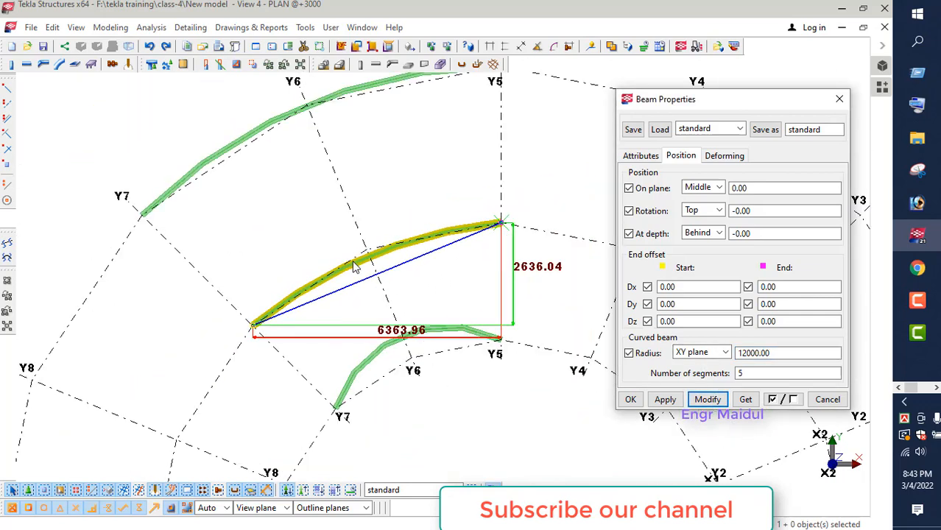
Modify the middle curved beam's radius to 3000.
drag(771, 353, 741, 370)
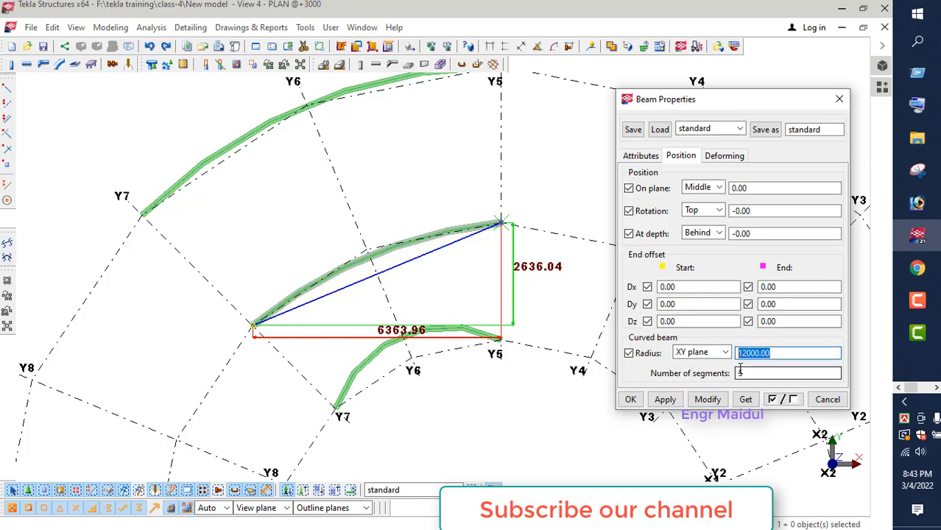
text(3000)
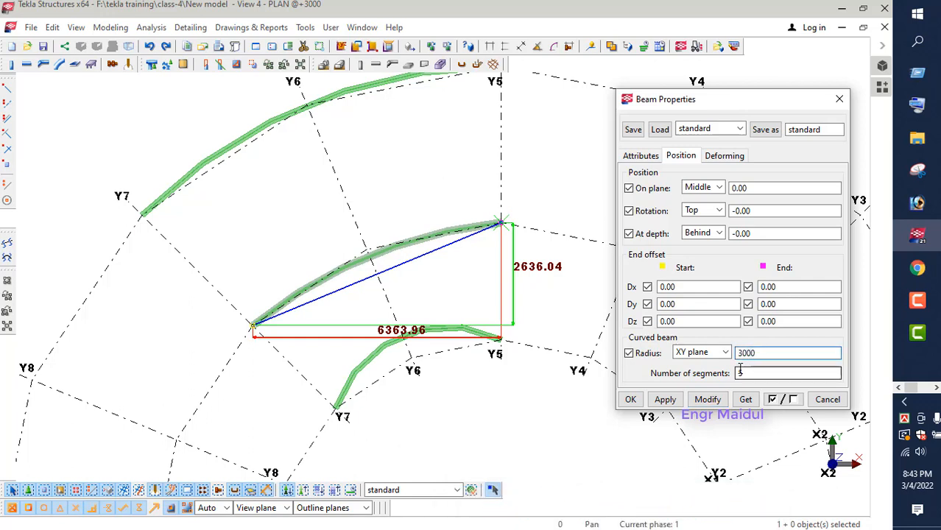
click(707, 399)
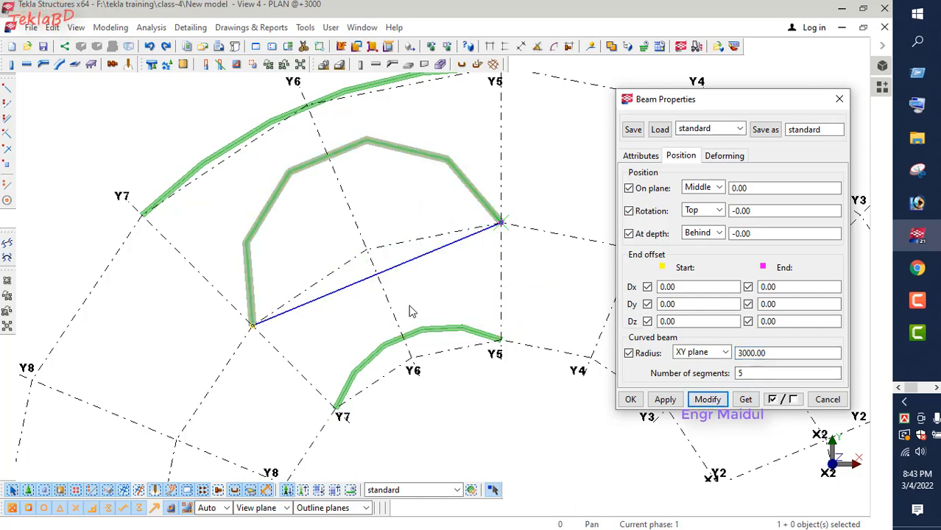
scroll(397, 335, down, 2)
scroll(361, 215, up, 3)
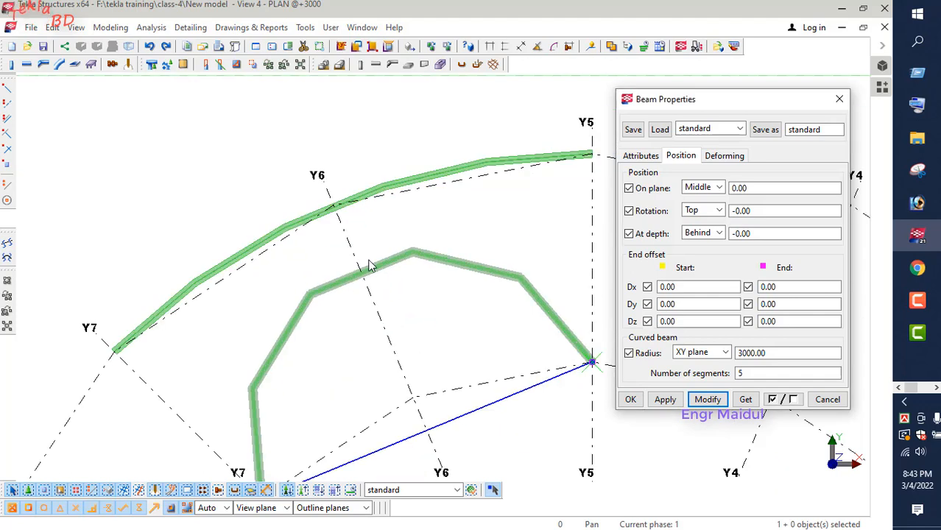
scroll(368, 263, down, 2)
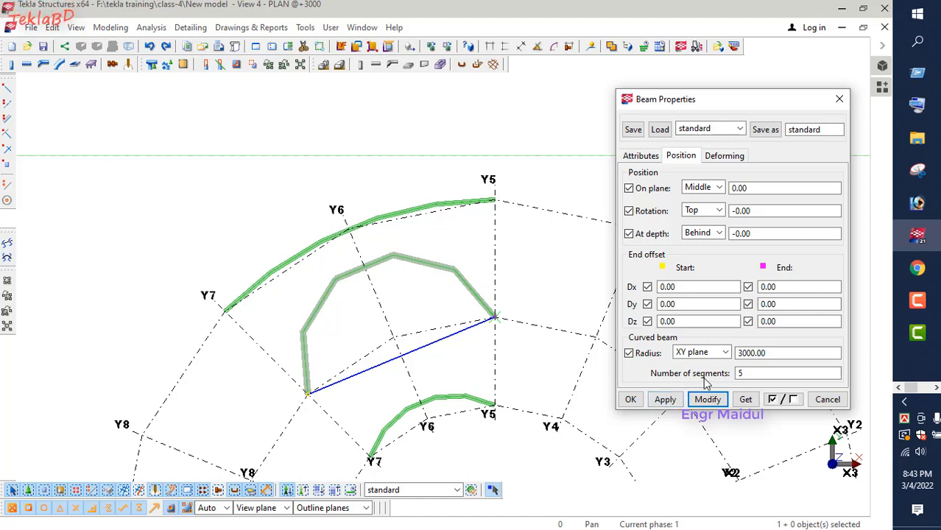
Modify the middle curved beam to have 10 segments and inspect its curve up close.
click(739, 373)
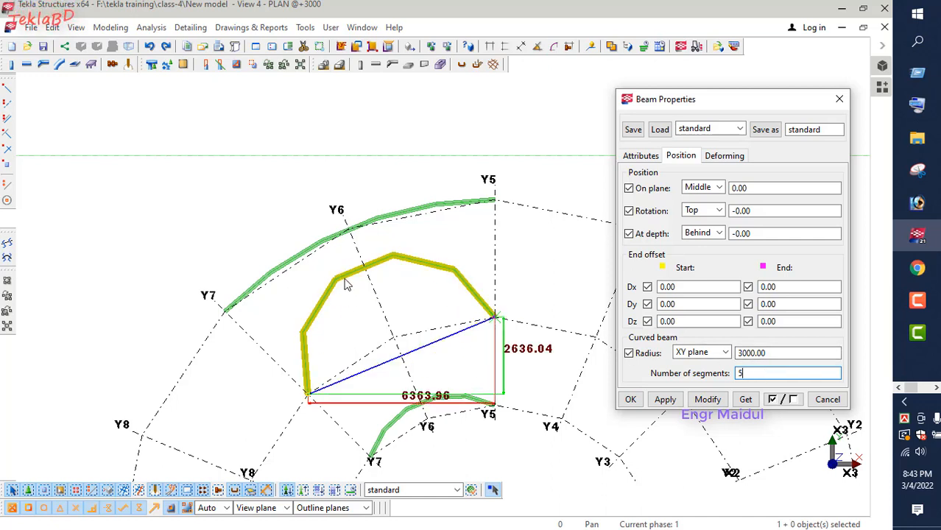
double_click(737, 377)
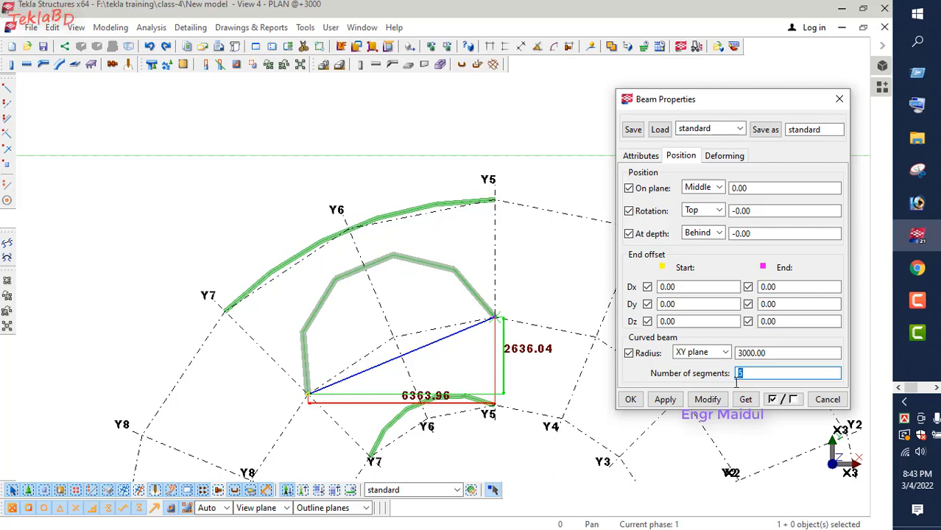
text(10)
click(707, 400)
scroll(300, 381, up, 5)
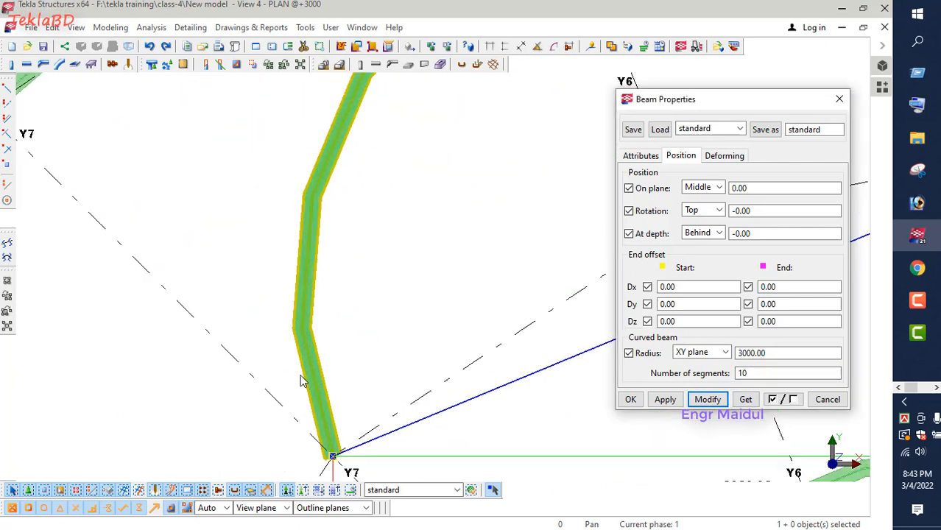
scroll(316, 377, down, 5)
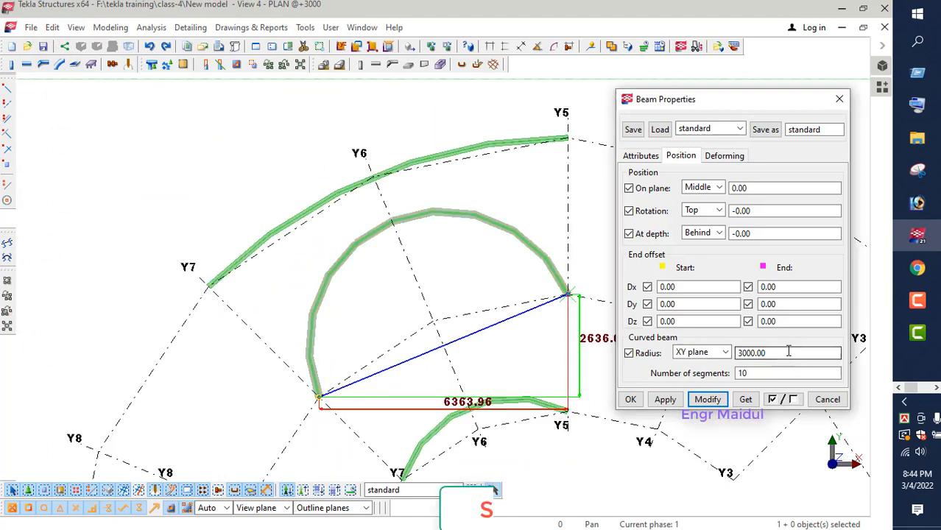
Raise the middle curved beam's number of segments to 50 and inspect the smoothness of the arc.
double_click(738, 374)
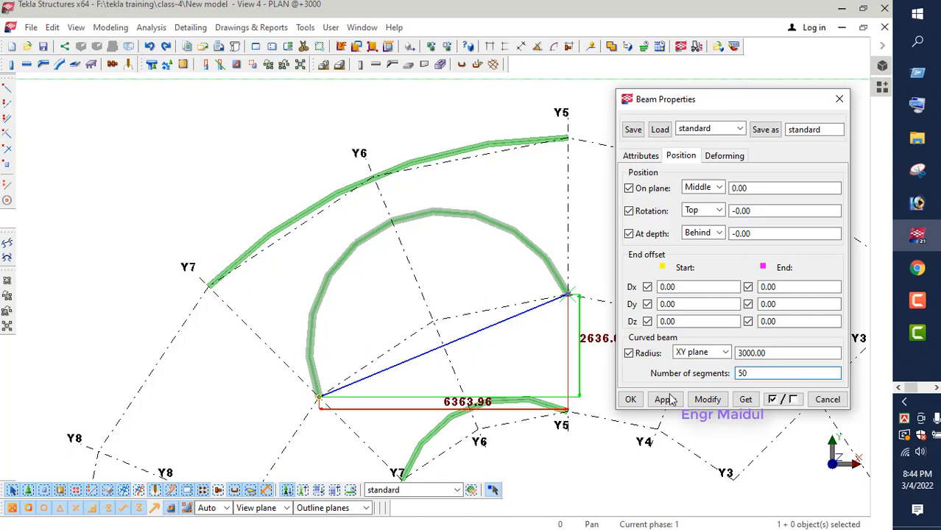
click(704, 400)
scroll(368, 244, up, 6)
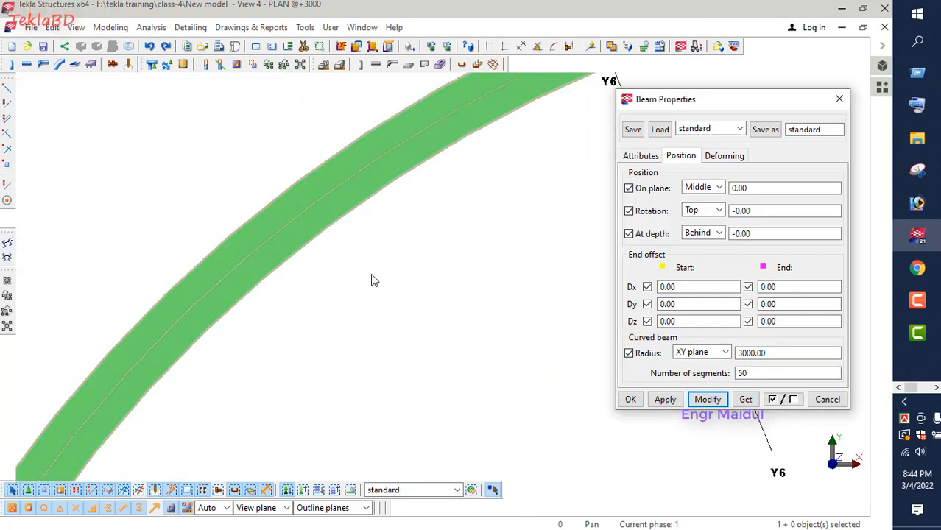
scroll(371, 274, down, 8)
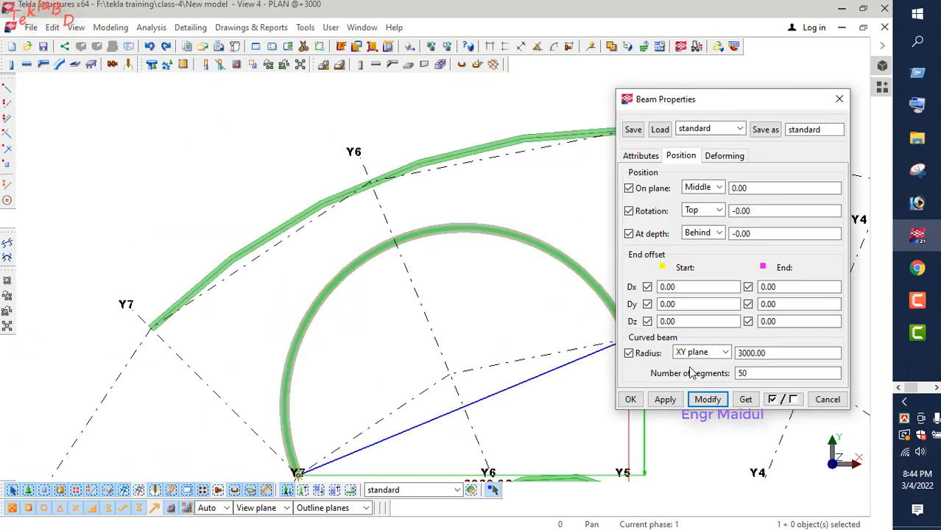
Set the middle curved beam's number of segments to 80 and apply the modification.
double_click(744, 373)
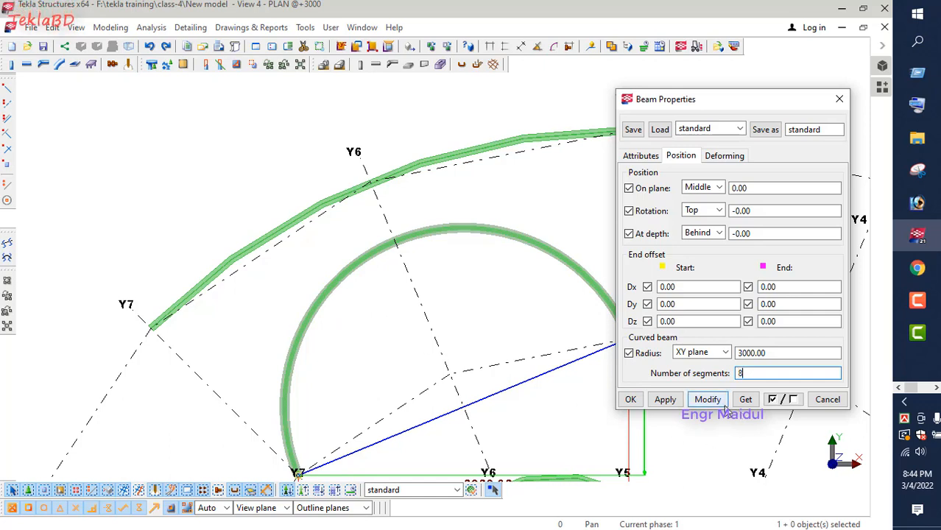
click(701, 404)
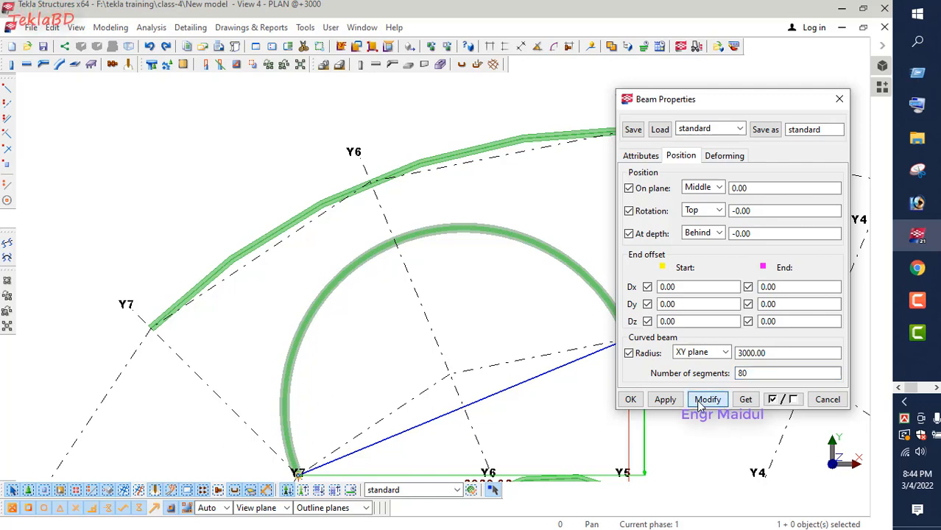
scroll(331, 335, up, 3)
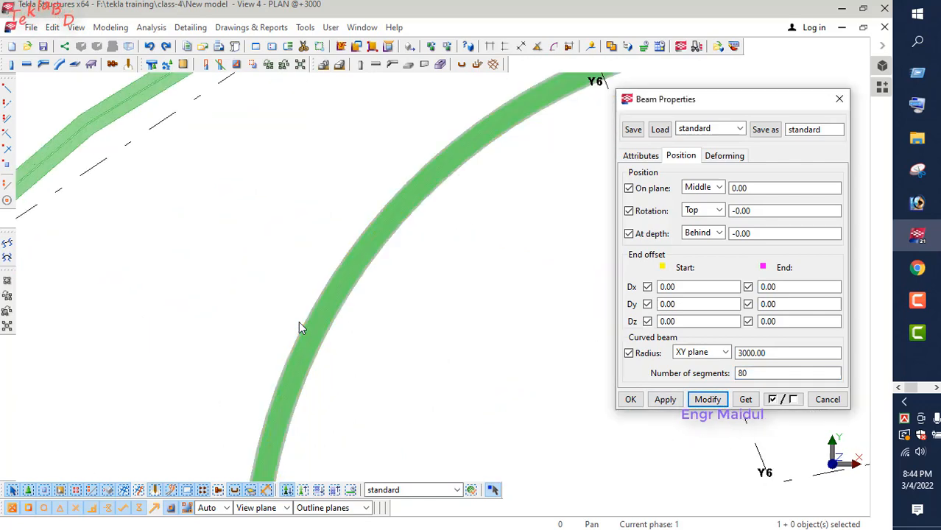
Close the beam properties and create an assembly drawing of the middle curved beam, performing the required numbering.
scroll(405, 340, down, 5)
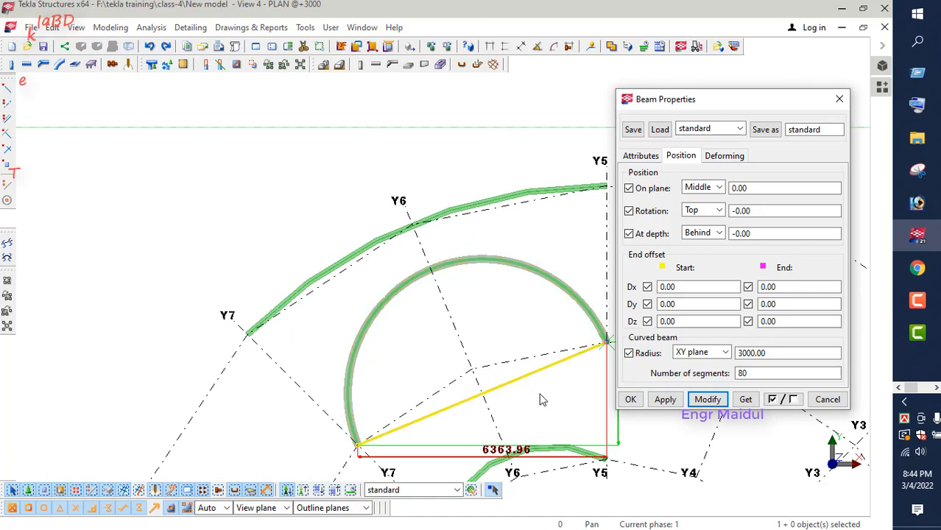
click(631, 400)
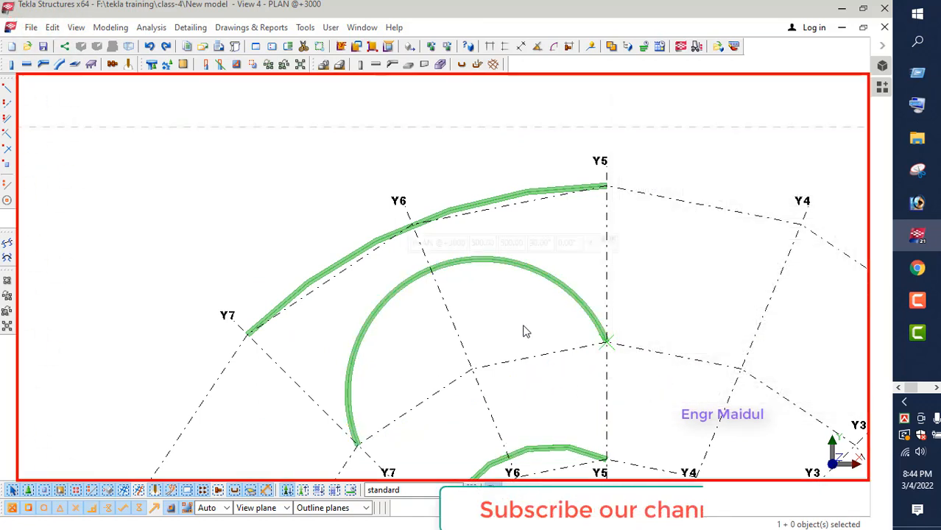
click(537, 283)
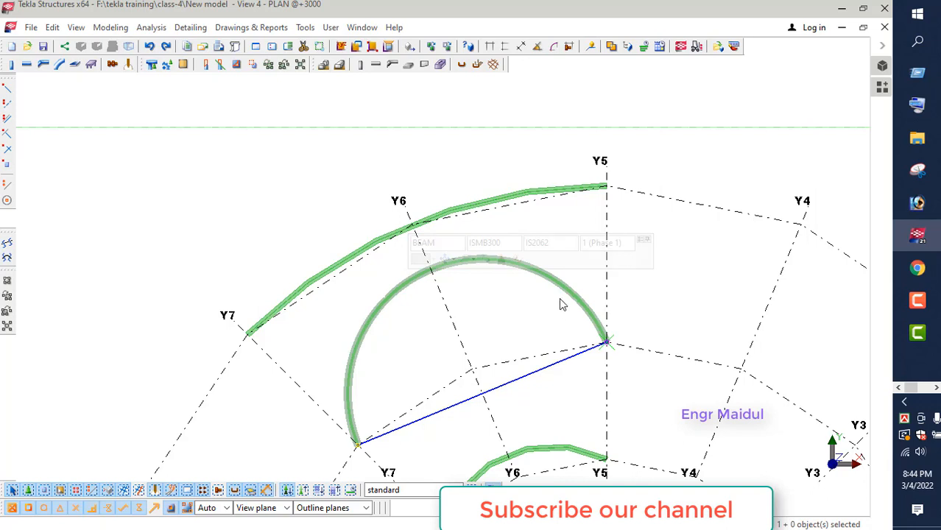
right_click(542, 313)
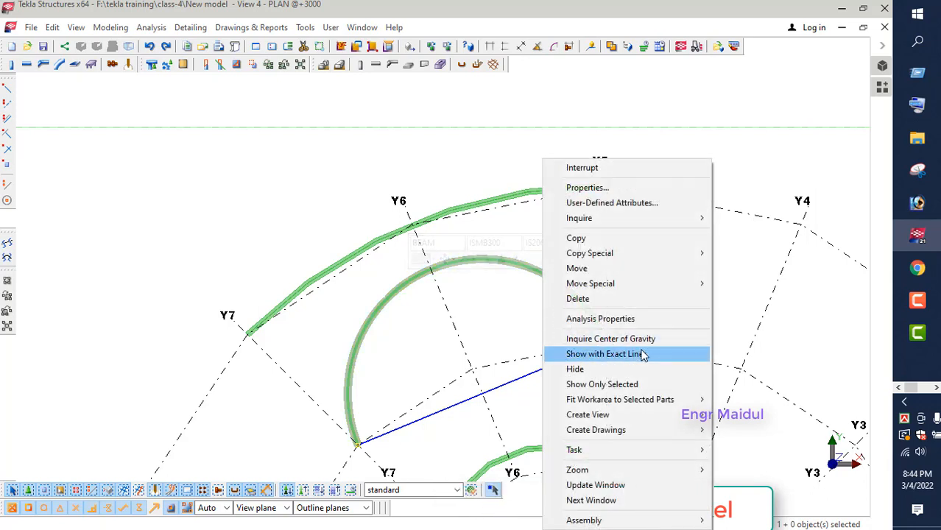
mouse_move(661, 437)
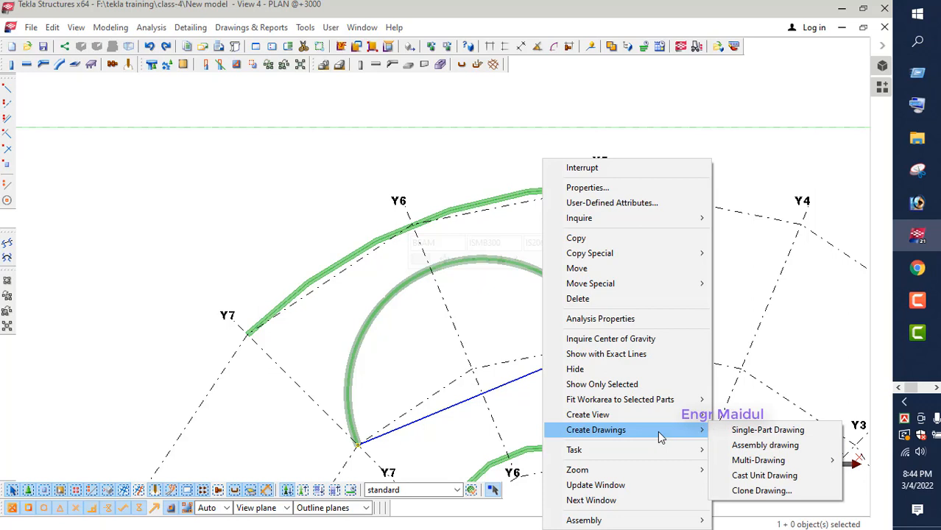
click(765, 445)
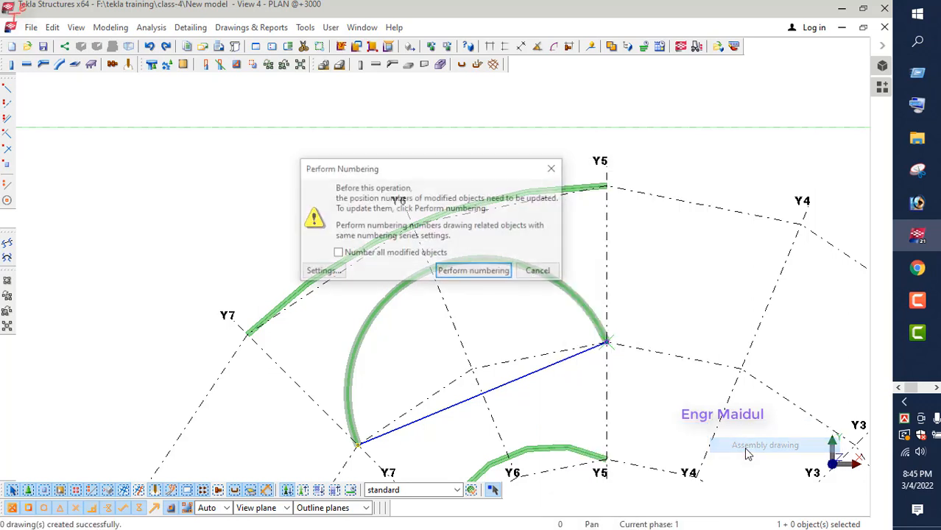
click(488, 272)
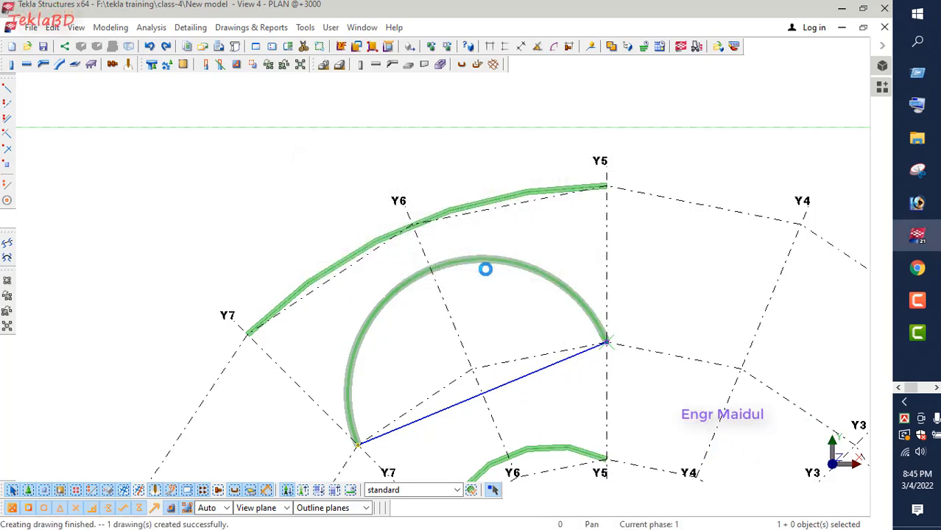
Open the newly created assembly drawing from the drawing list, minimize the list, and inspect the arch view.
click(234, 29)
click(257, 66)
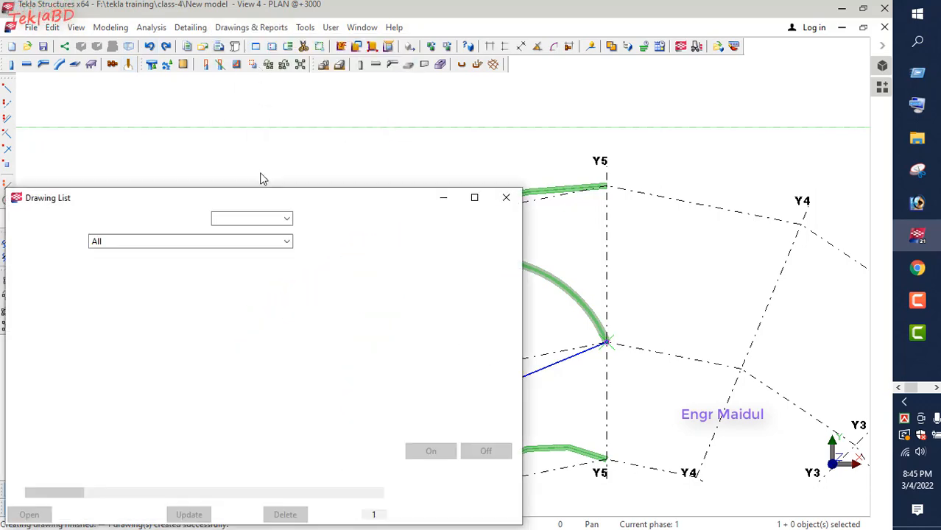
click(268, 288)
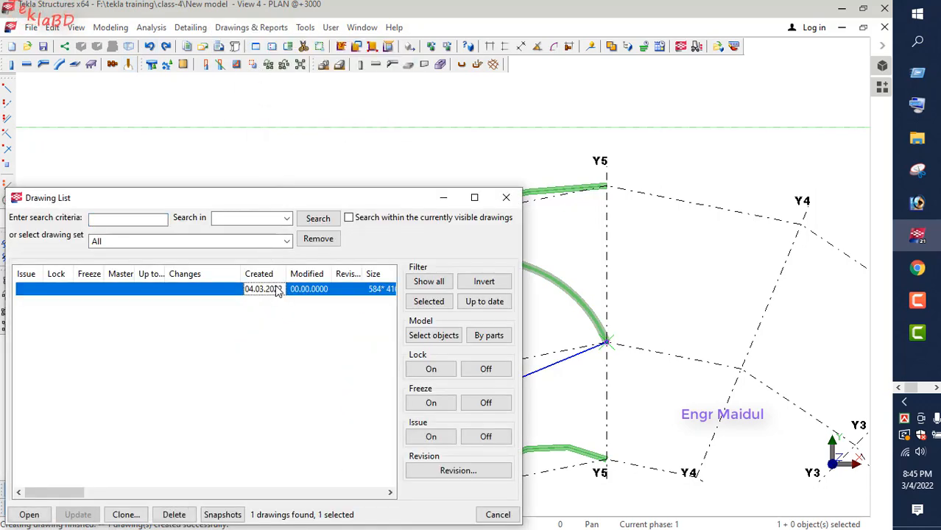
click(407, 274)
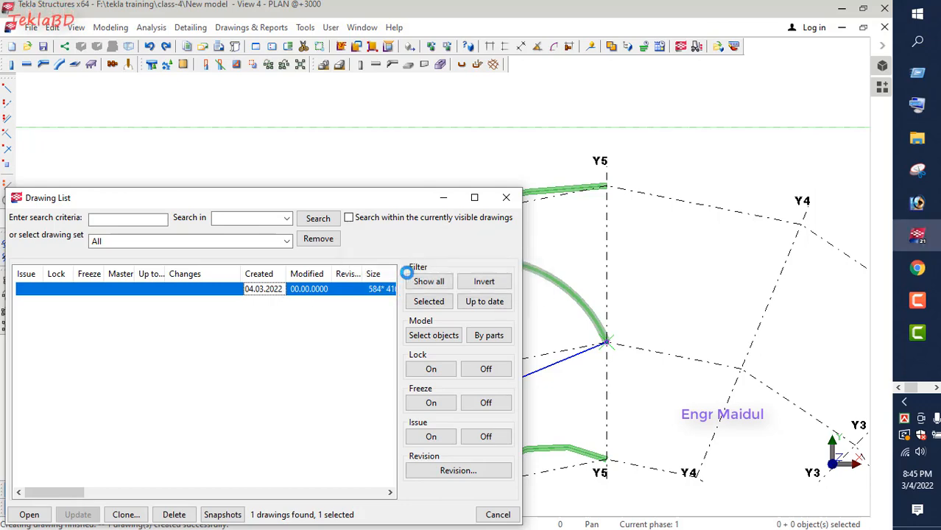
click(447, 197)
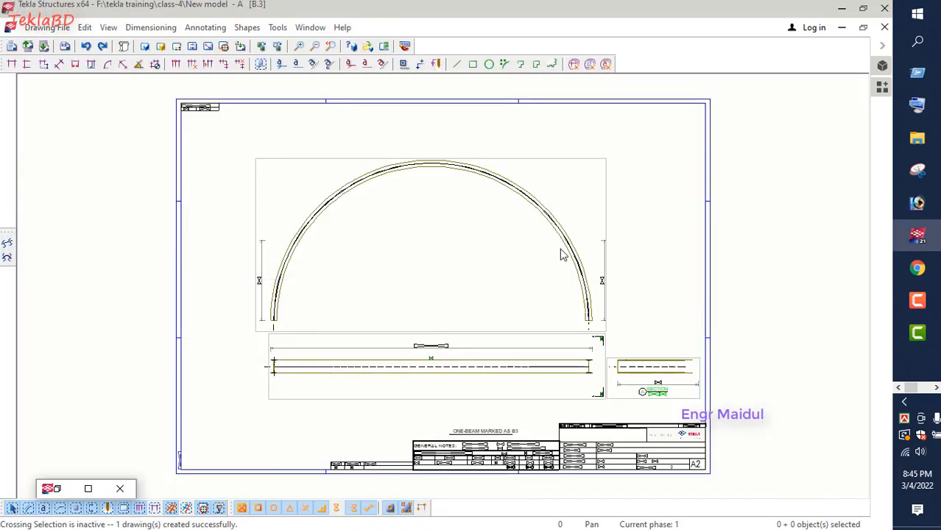
scroll(397, 275, down, 3)
scroll(452, 276, up, 4)
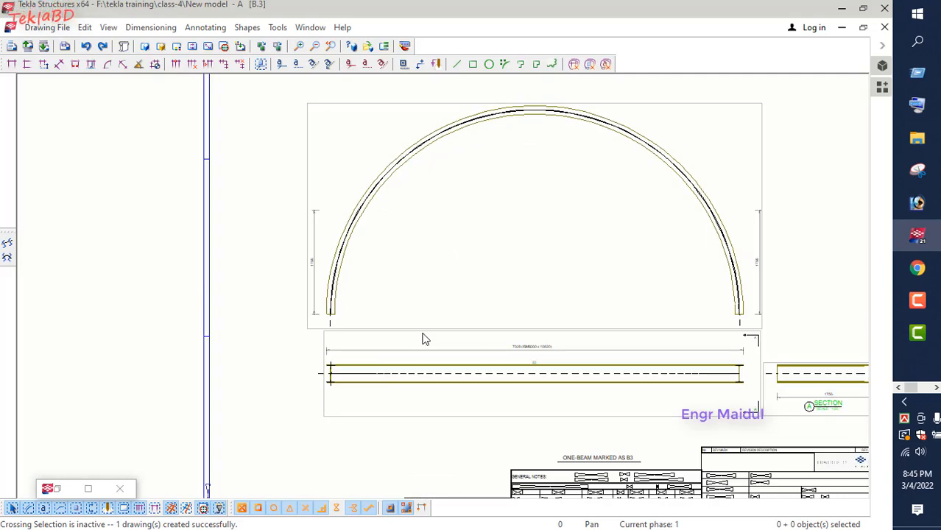
scroll(339, 334, down, 3)
middle_drag(437, 375, 473, 381)
scroll(465, 279, up, 2)
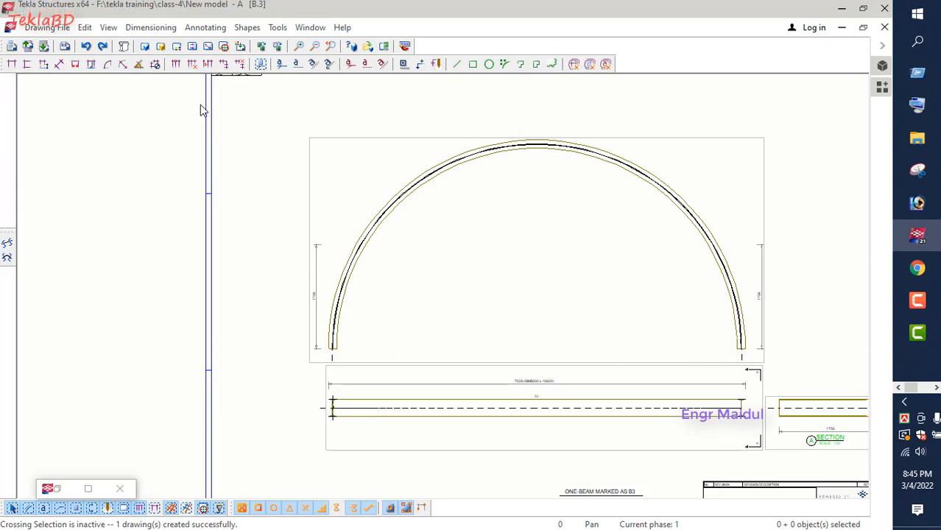
Start a curved dimension with orthogonal reference lines, defining its circle through the outer edge's left end, crown and right end.
click(108, 65)
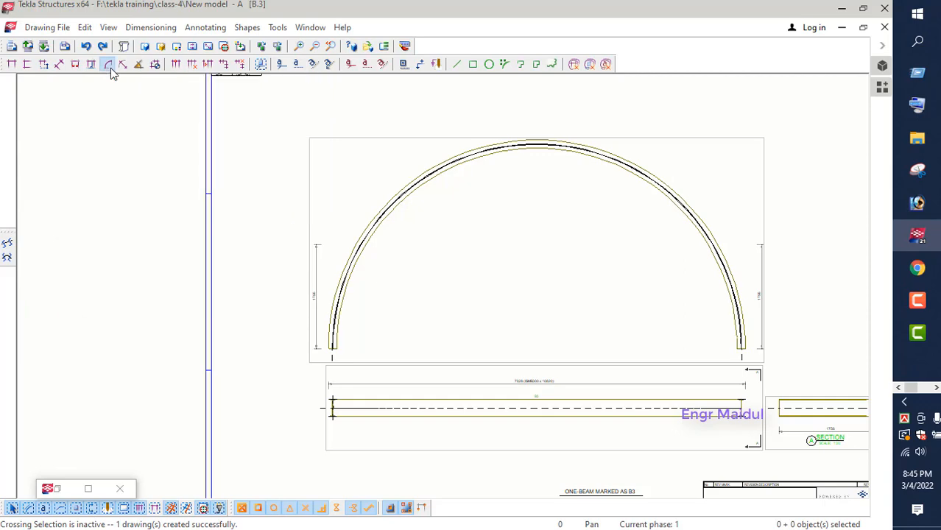
scroll(357, 347, up, 3)
scroll(305, 355, up, 4)
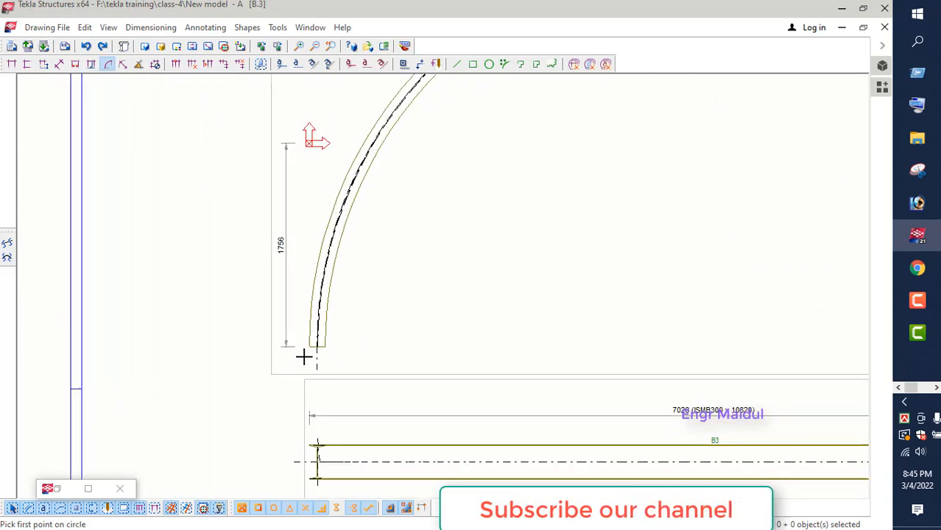
click(315, 336)
scroll(313, 359, down, 7)
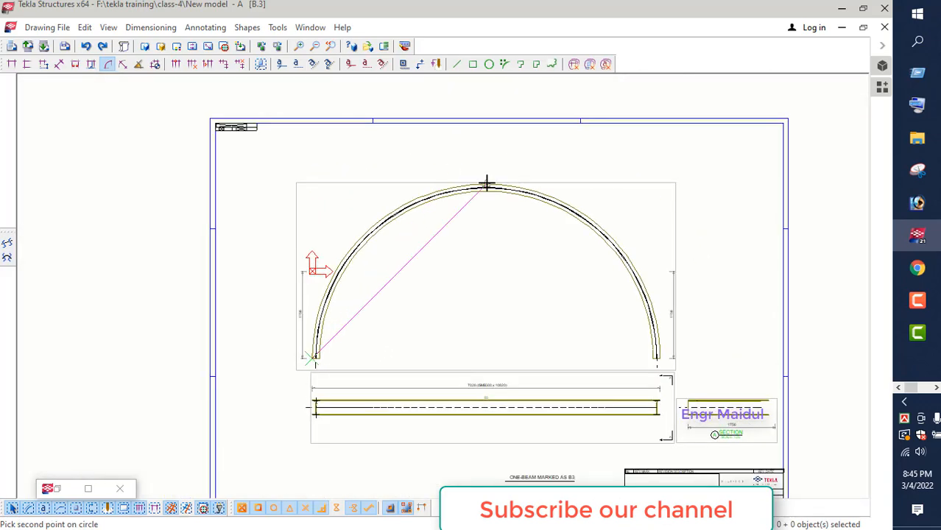
scroll(488, 185, up, 6)
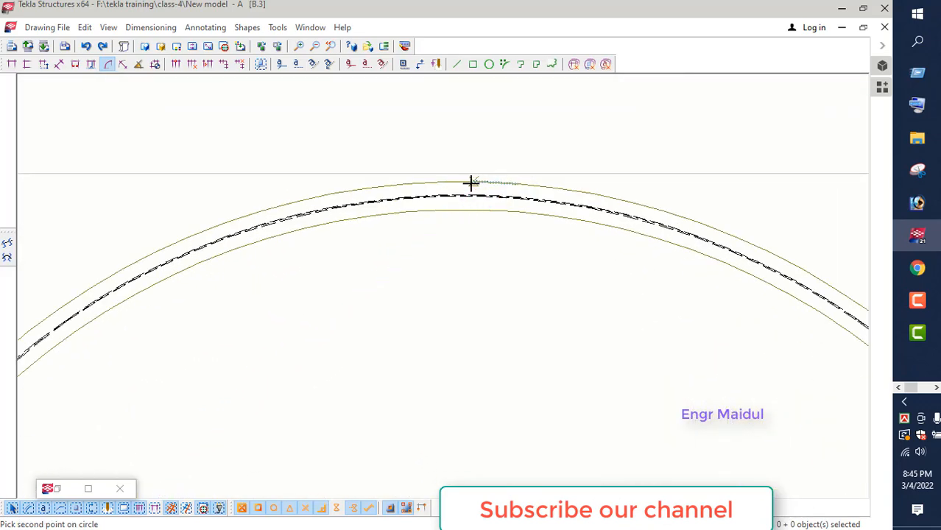
click(464, 181)
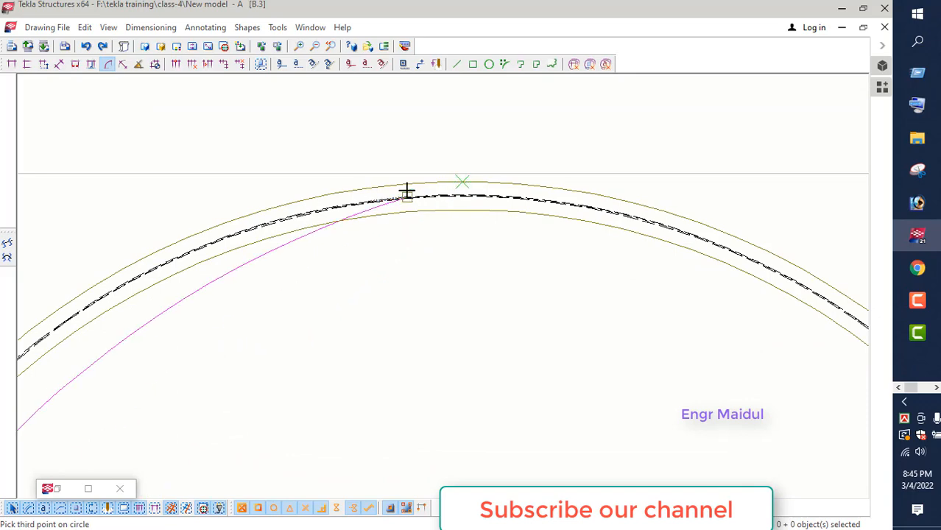
scroll(407, 190, down, 4)
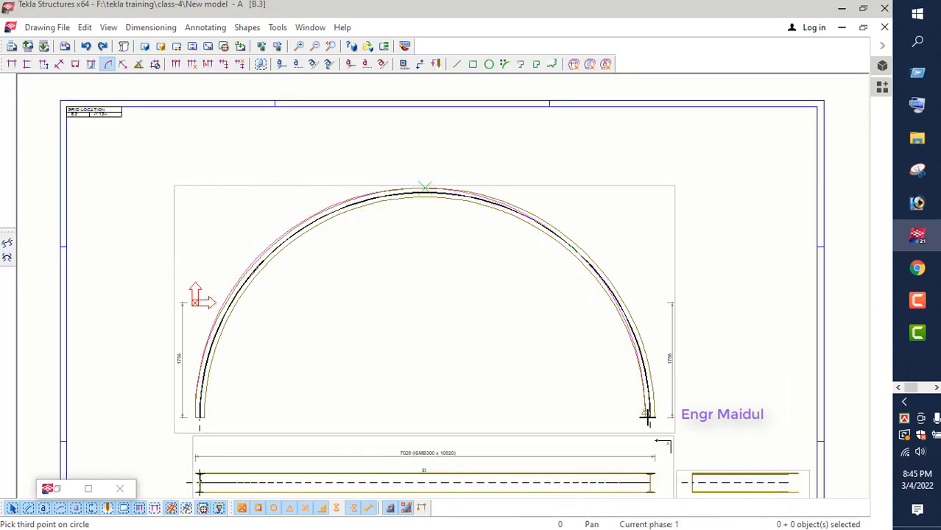
scroll(646, 413, up, 6)
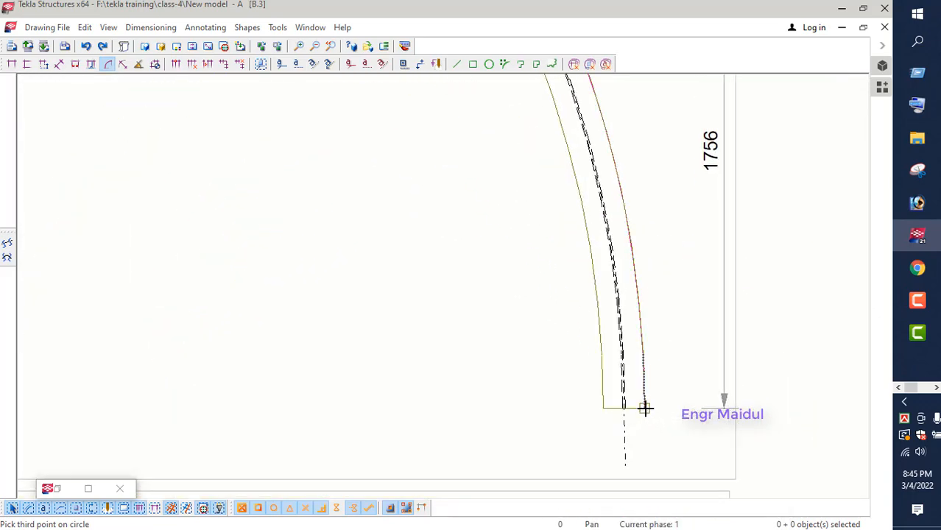
scroll(681, 392, down, 7)
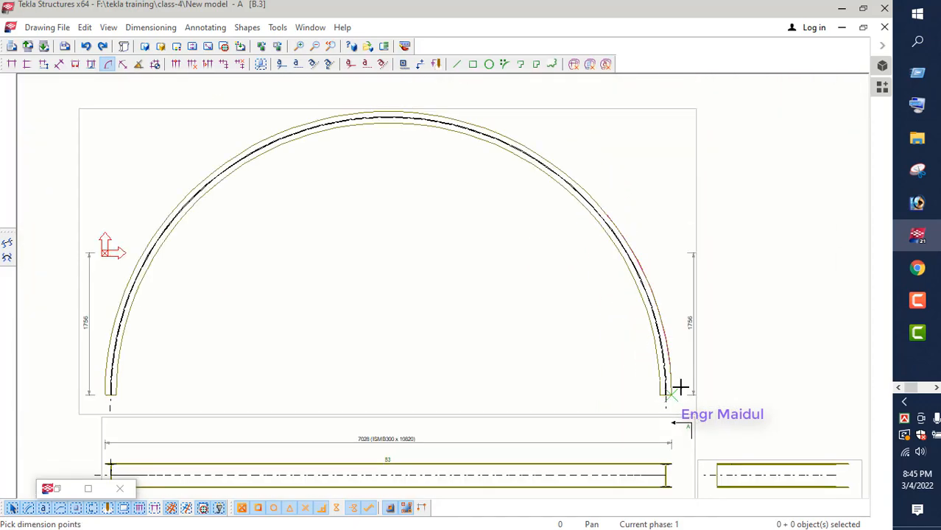
Dimension the full outer arc from end to end and place the curved dimension line just outside the arch.
scroll(283, 389, up, 6)
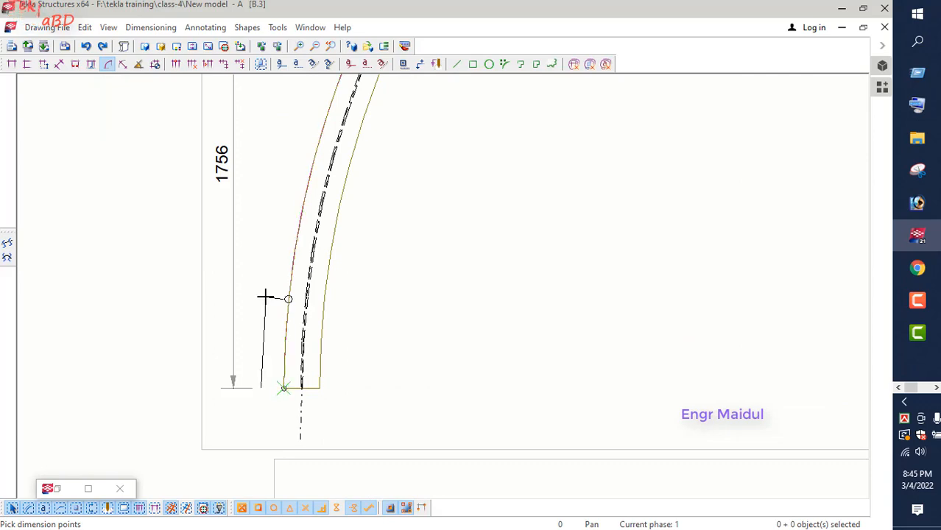
scroll(267, 315, down, 5)
scroll(267, 321, down, 2)
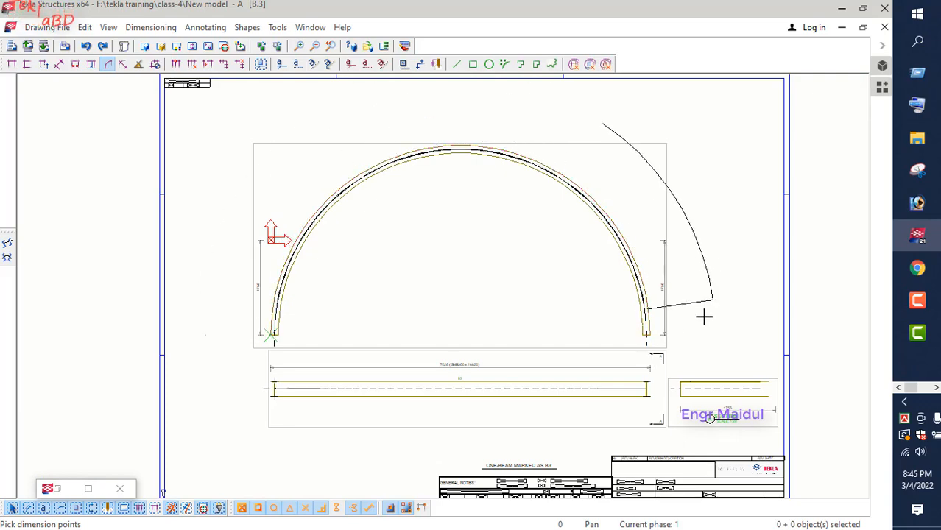
scroll(666, 336, up, 3)
scroll(654, 336, up, 2)
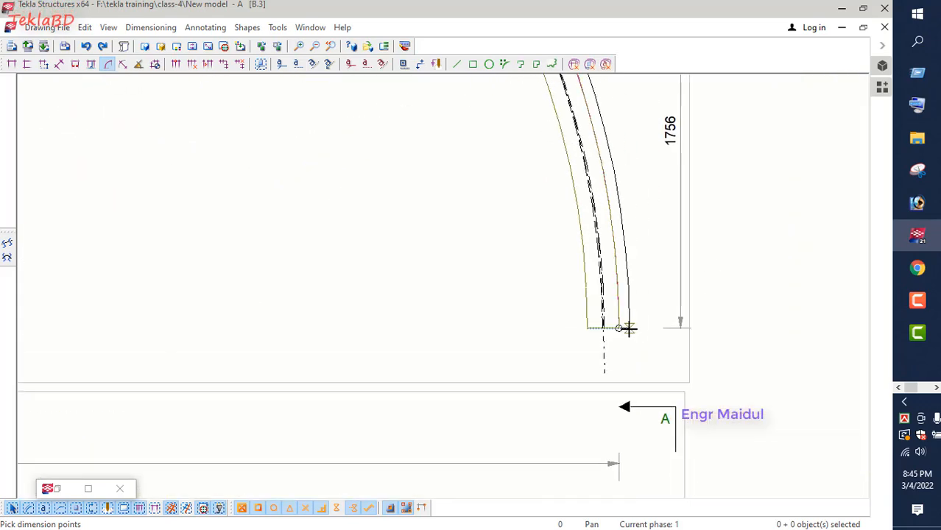
click(619, 329)
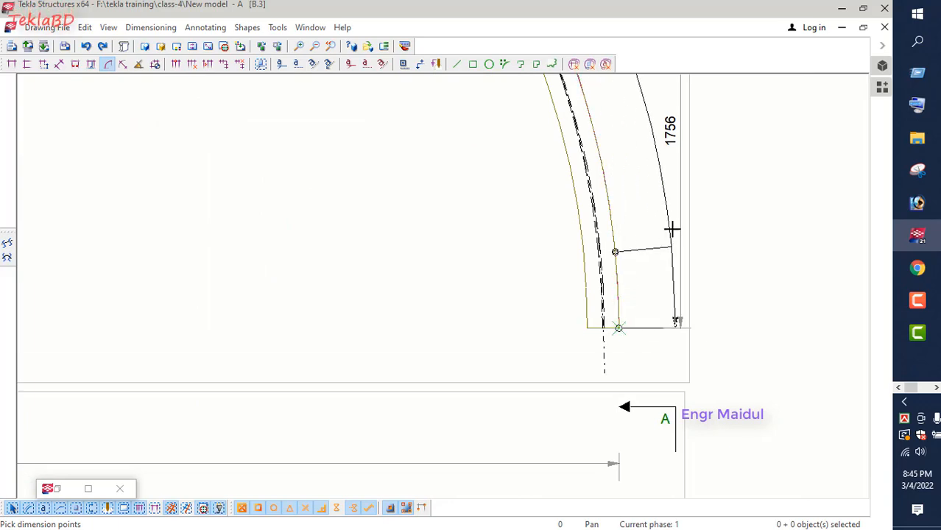
middle_click(674, 222)
scroll(687, 309, down, 8)
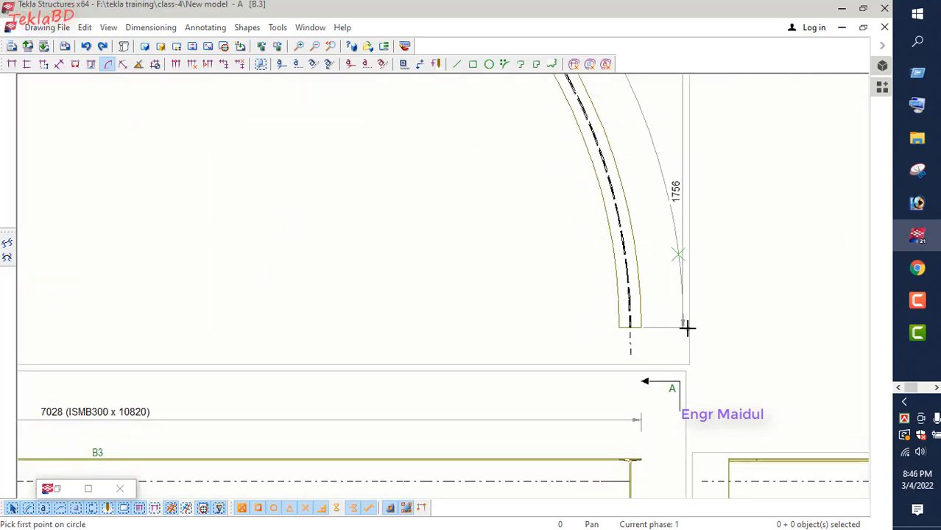
scroll(516, 157, up, 6)
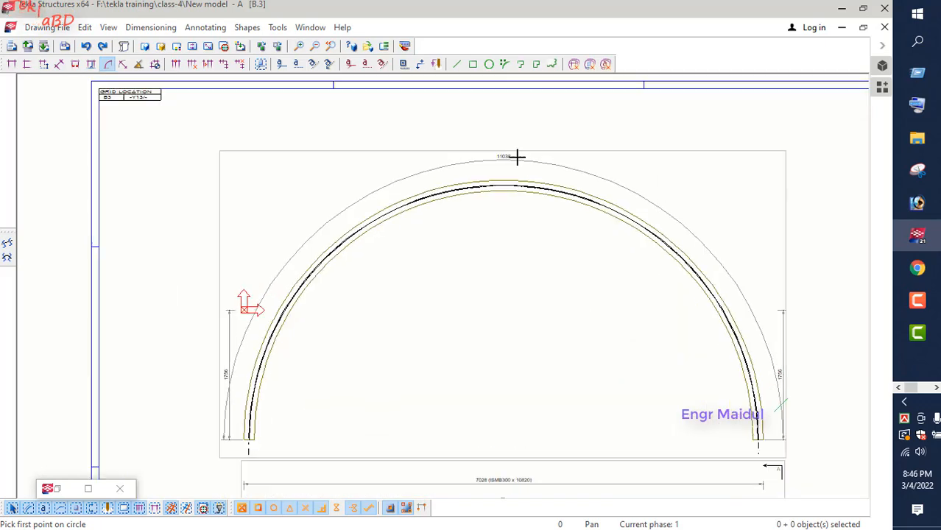
scroll(489, 210, down, 5)
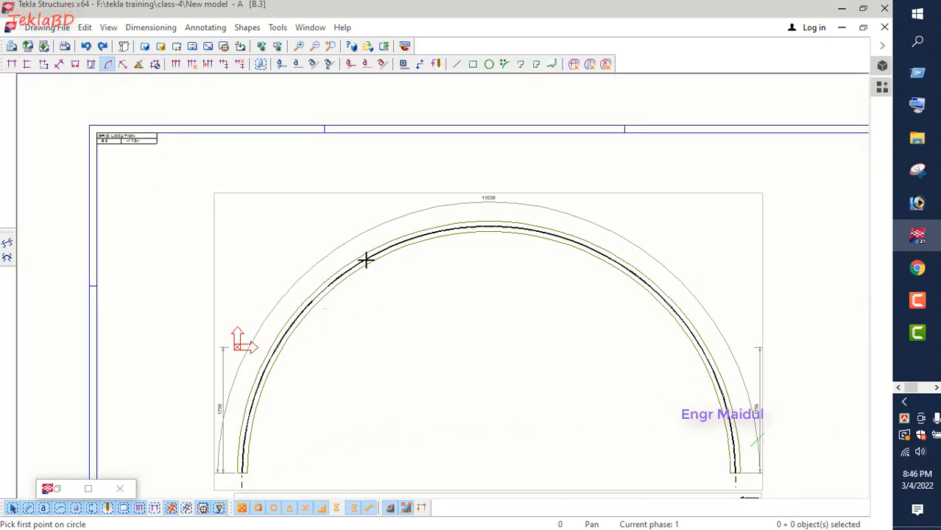
Define the circle for a second curved dimension through the outer edge's left end, crown and right end.
scroll(334, 326, down, 2)
scroll(272, 427, up, 5)
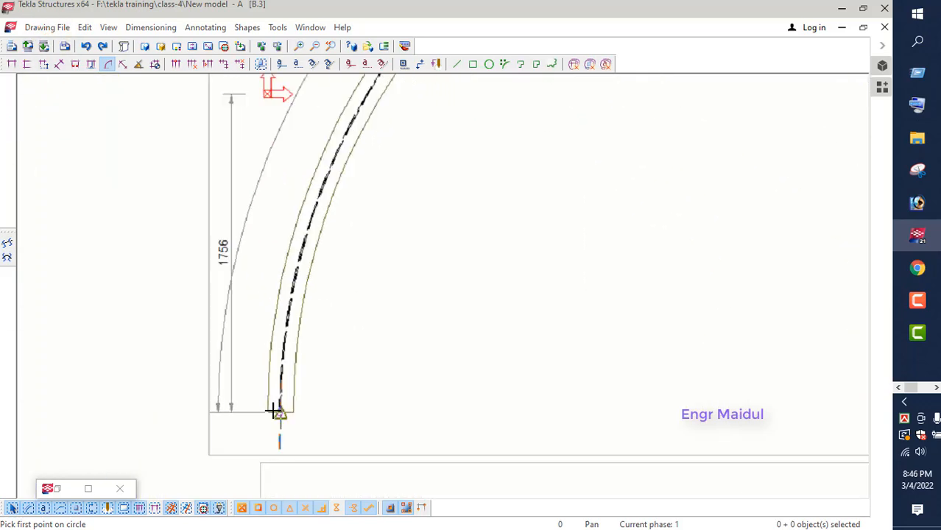
scroll(274, 410, up, 1)
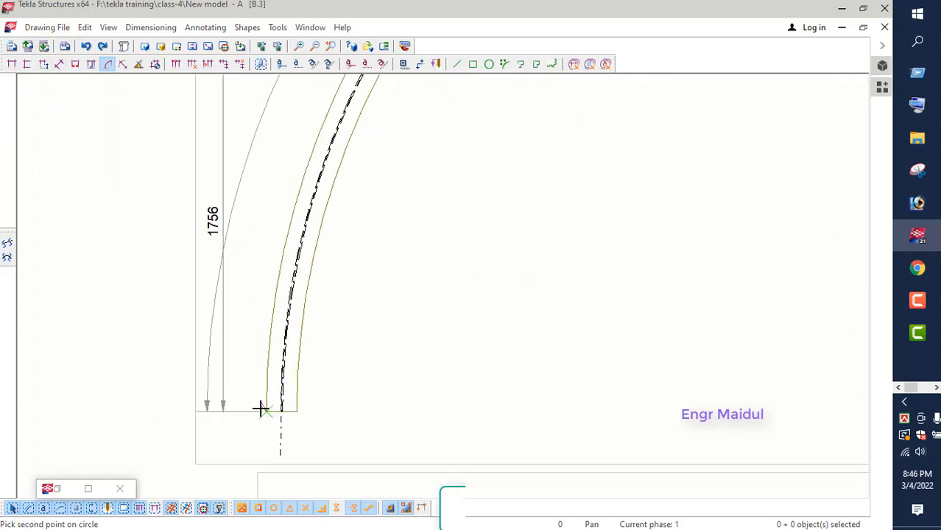
scroll(260, 410, down, 5)
scroll(486, 206, up, 3)
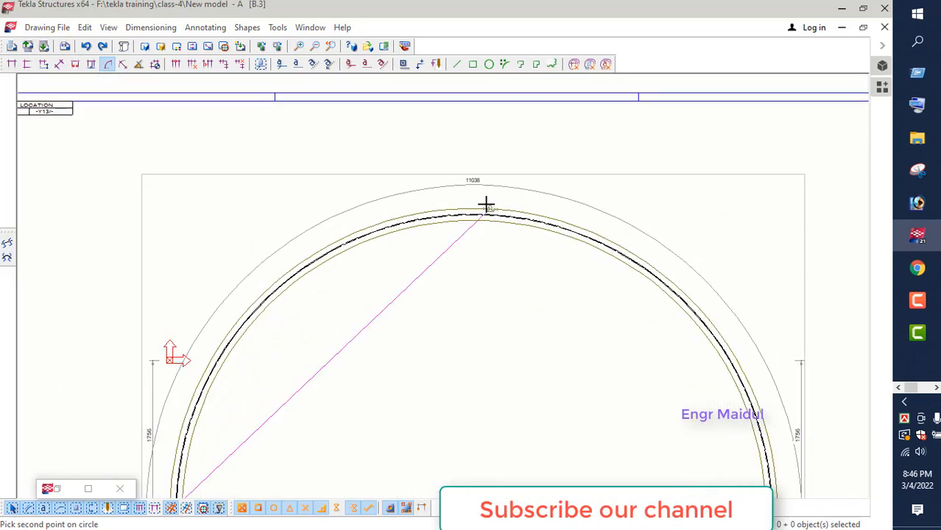
scroll(465, 208, up, 5)
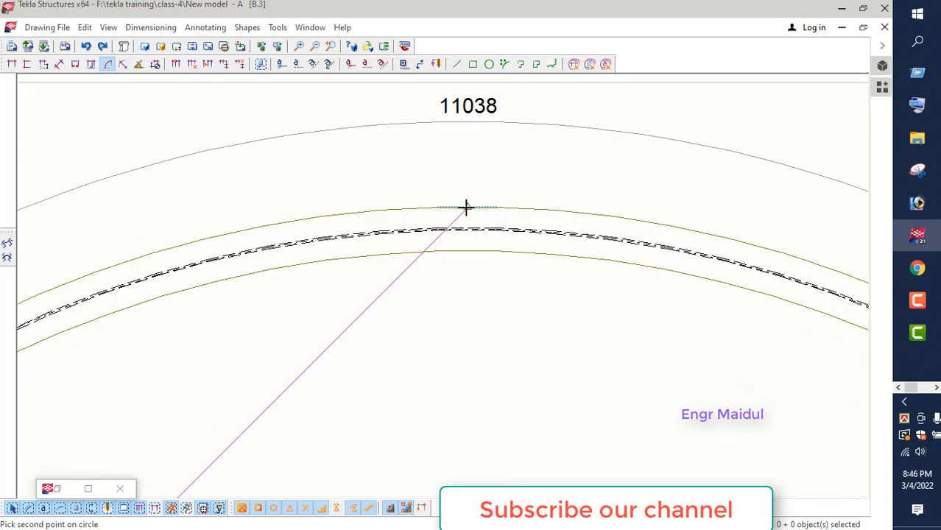
click(466, 208)
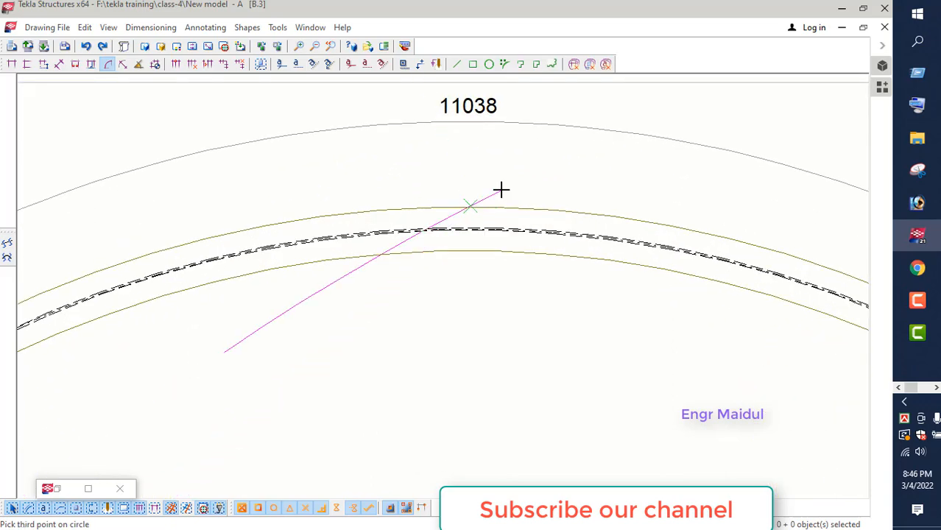
scroll(501, 190, down, 5)
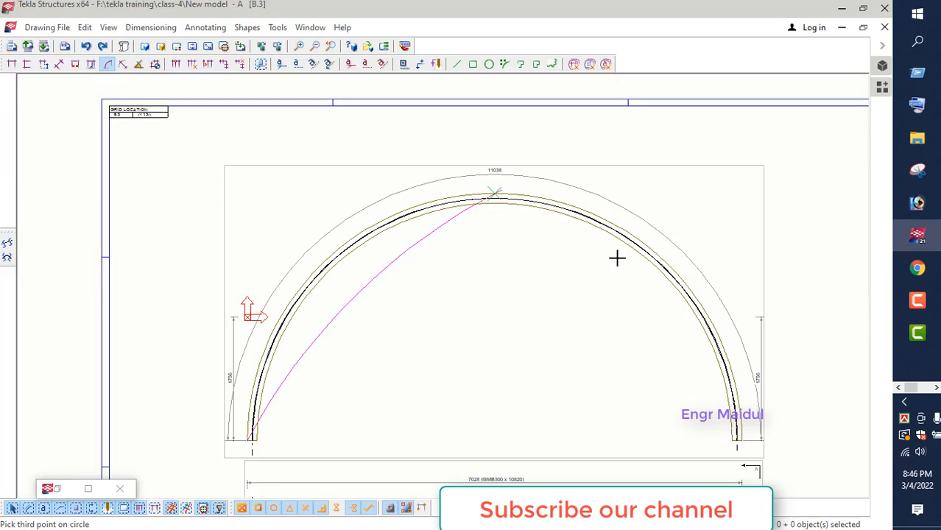
scroll(743, 441, up, 4)
scroll(748, 445, up, 3)
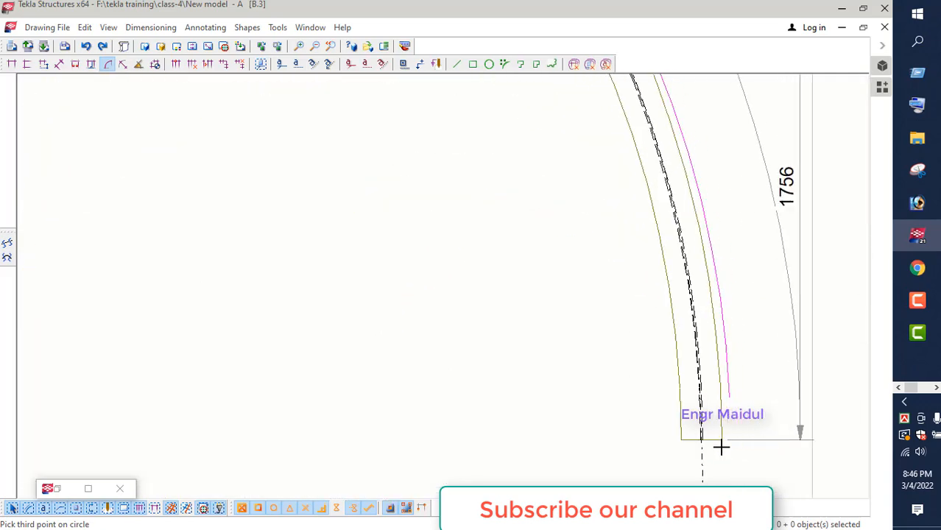
click(722, 439)
Dimension the outer arc from its left end to the crown, placing the dimension line outside the full-arc dimension.
scroll(737, 400, down, 2)
scroll(738, 399, down, 4)
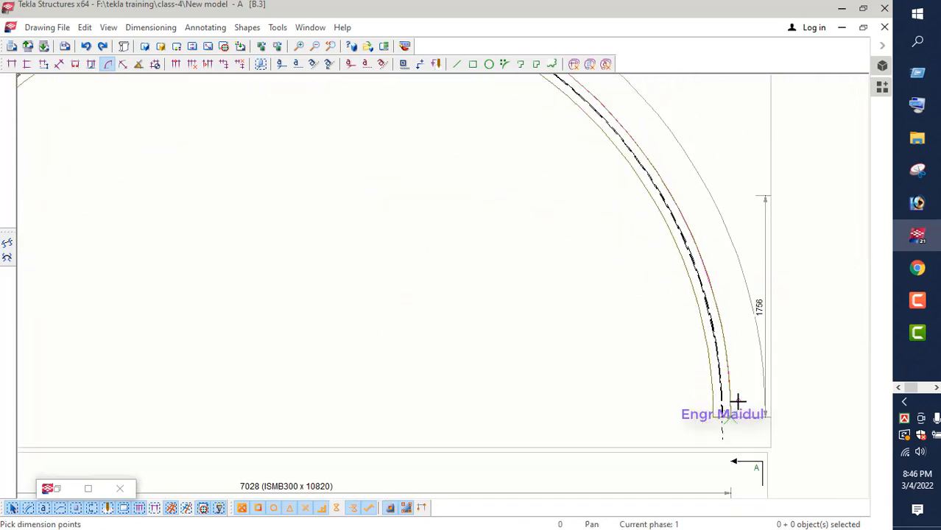
scroll(315, 436, up, 2)
scroll(310, 413, up, 2)
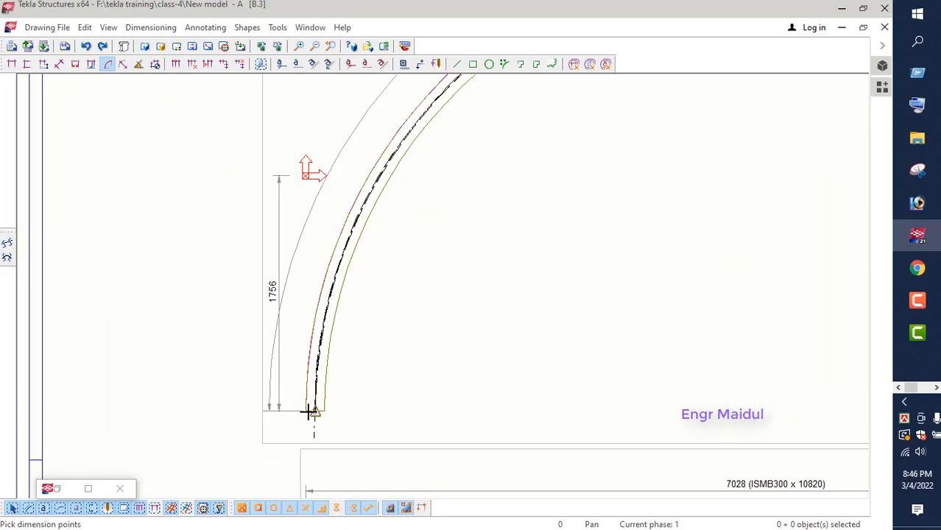
scroll(306, 410, up, 2)
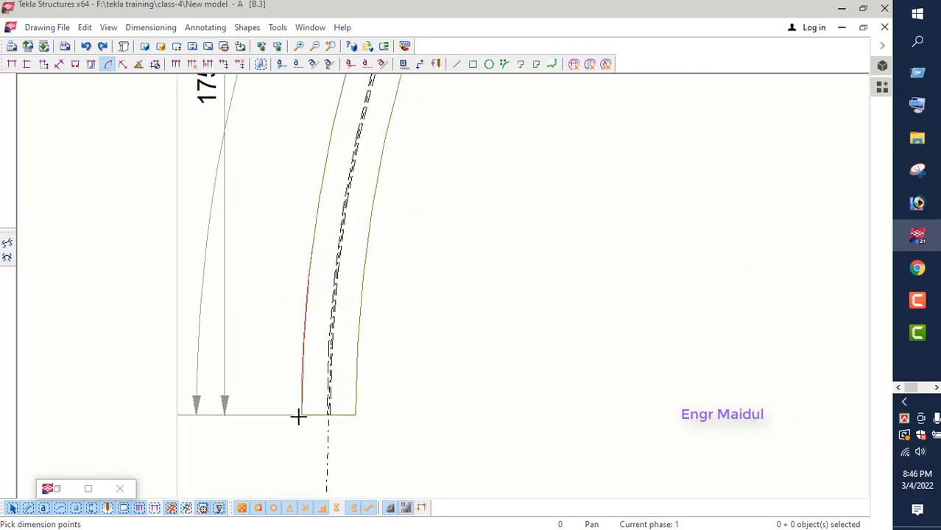
scroll(273, 361, down, 5)
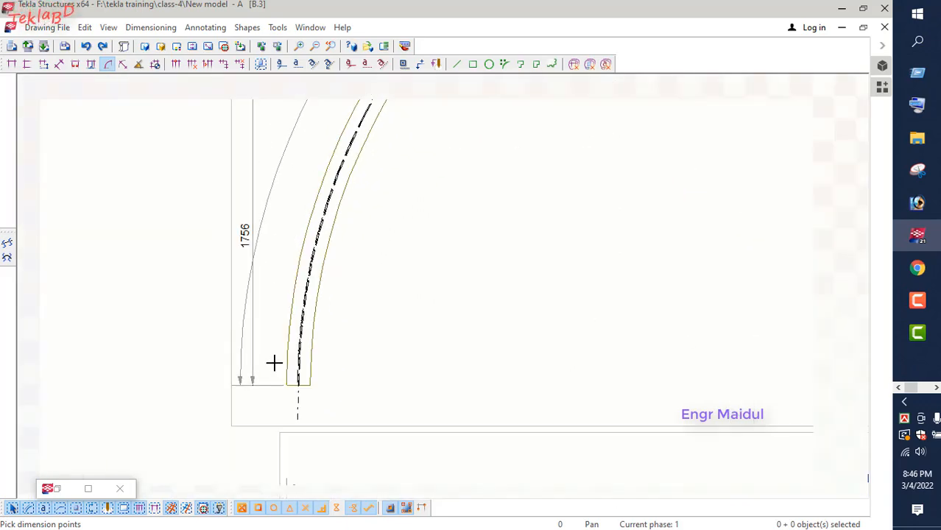
scroll(274, 362, down, 1)
scroll(502, 120, up, 5)
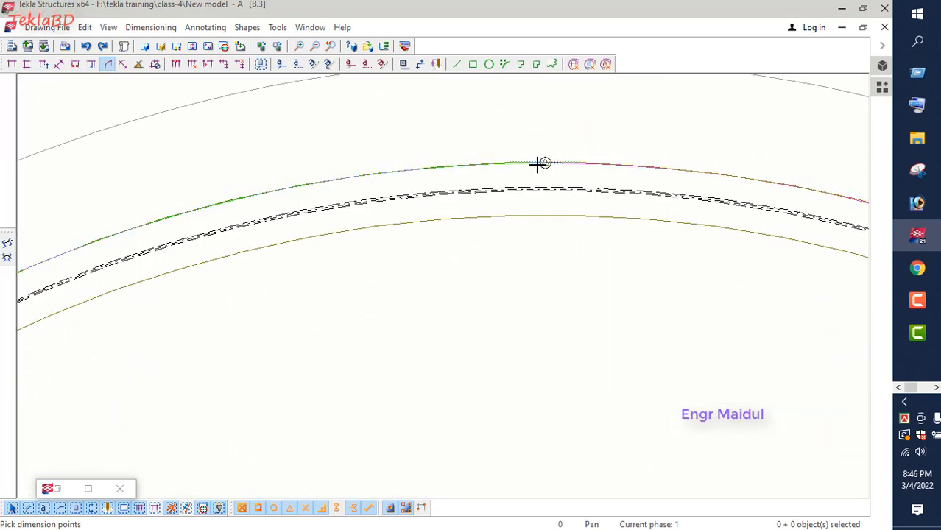
scroll(543, 132, down, 3)
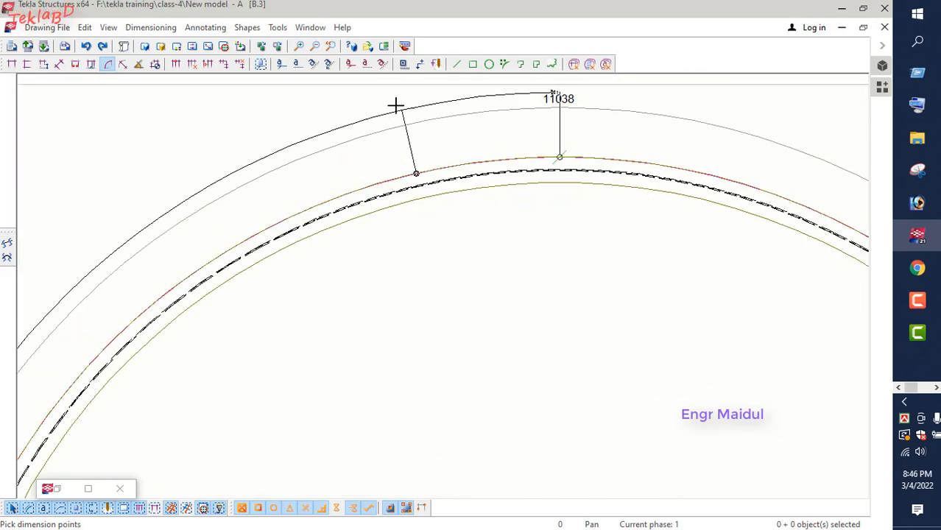
click(394, 105)
scroll(477, 175, down, 2)
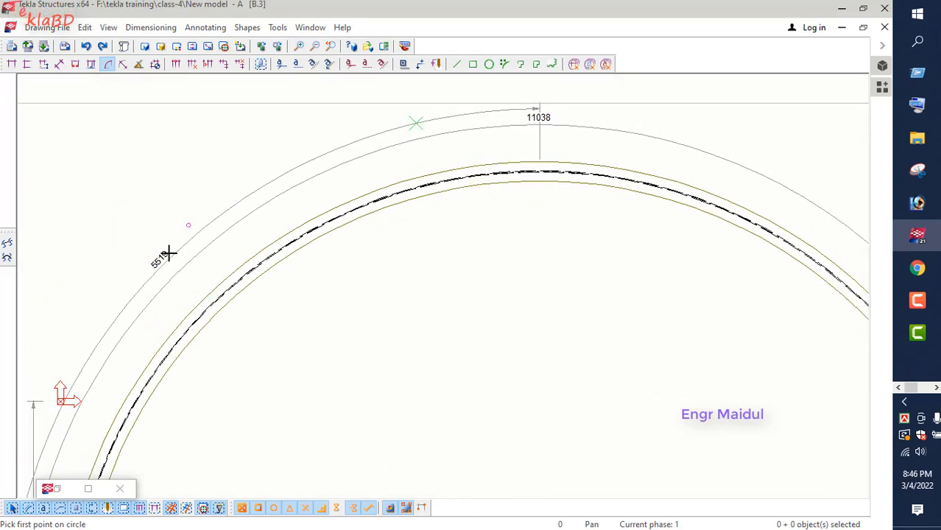
Define the circle for a third curved dimension, again through the outer edge's left end, crown and right end.
scroll(140, 284, up, 1)
scroll(231, 275, down, 3)
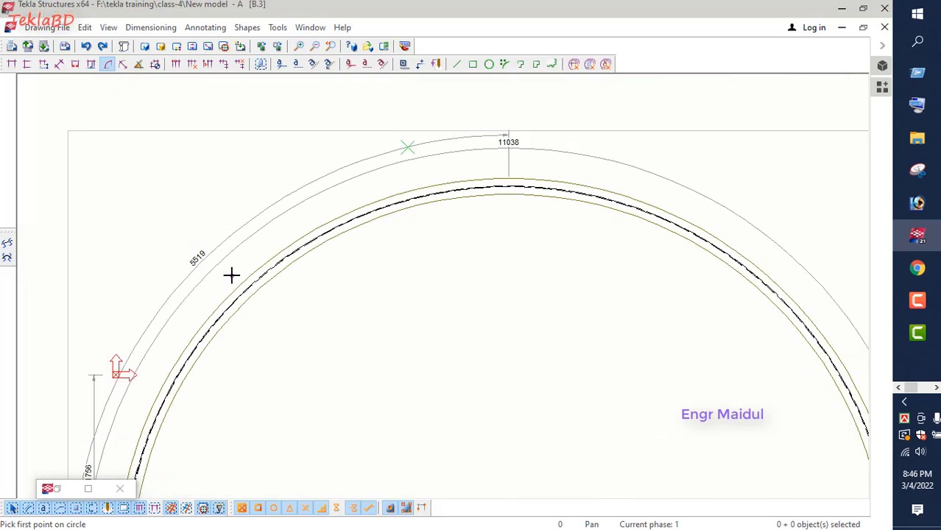
scroll(231, 274, down, 2)
scroll(231, 275, down, 1)
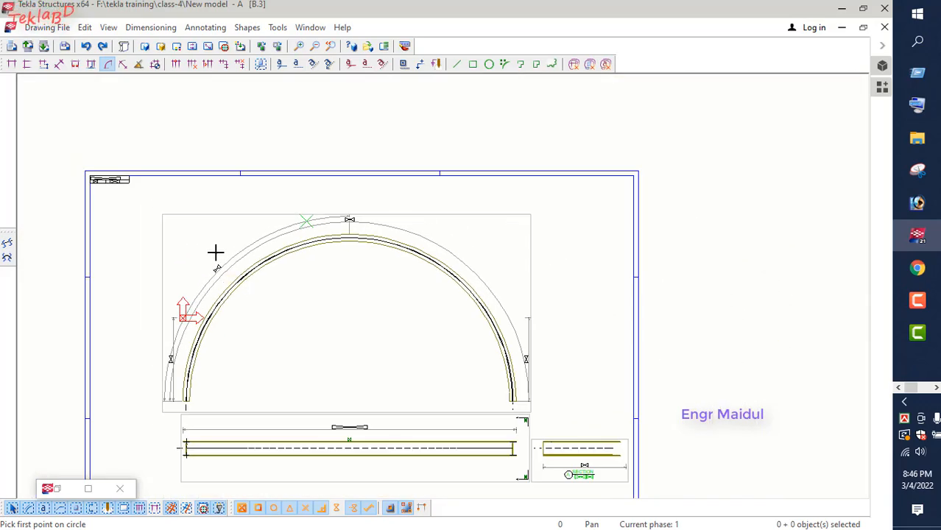
scroll(197, 398, up, 1)
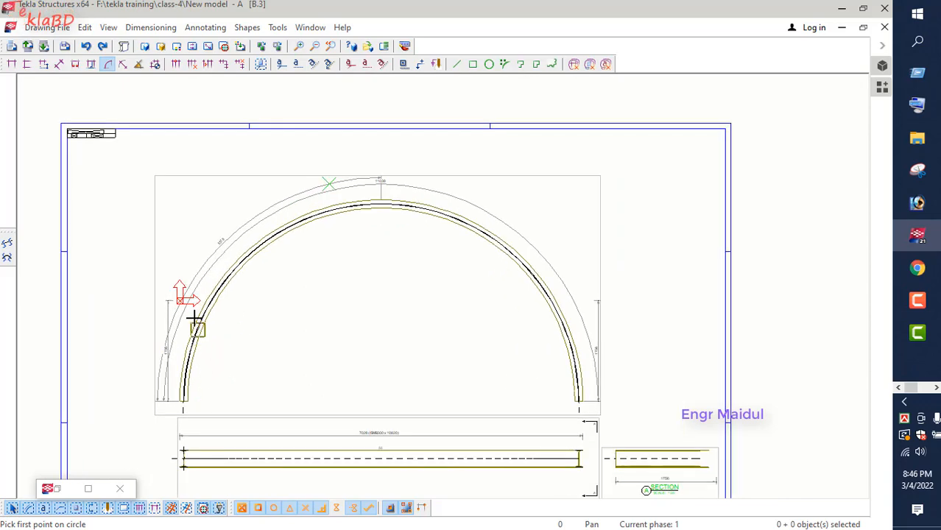
scroll(182, 401, up, 3)
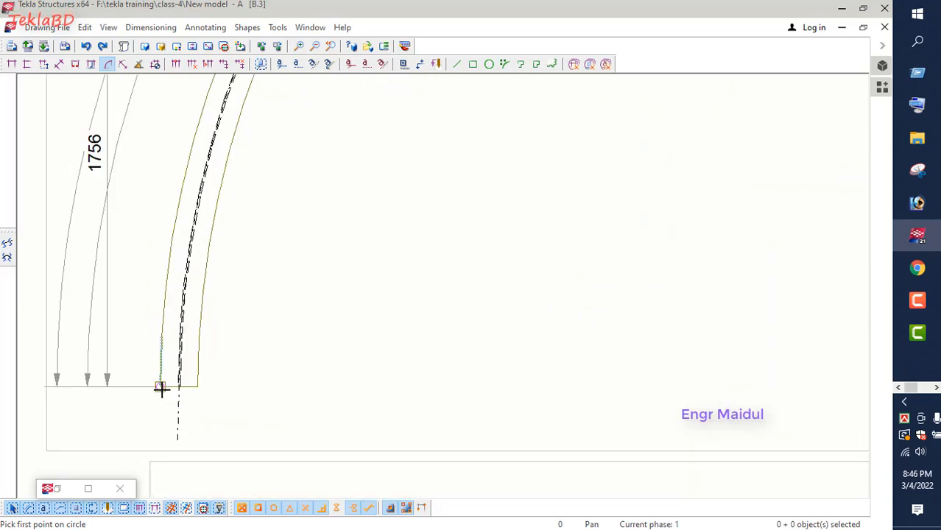
scroll(152, 425, down, 4)
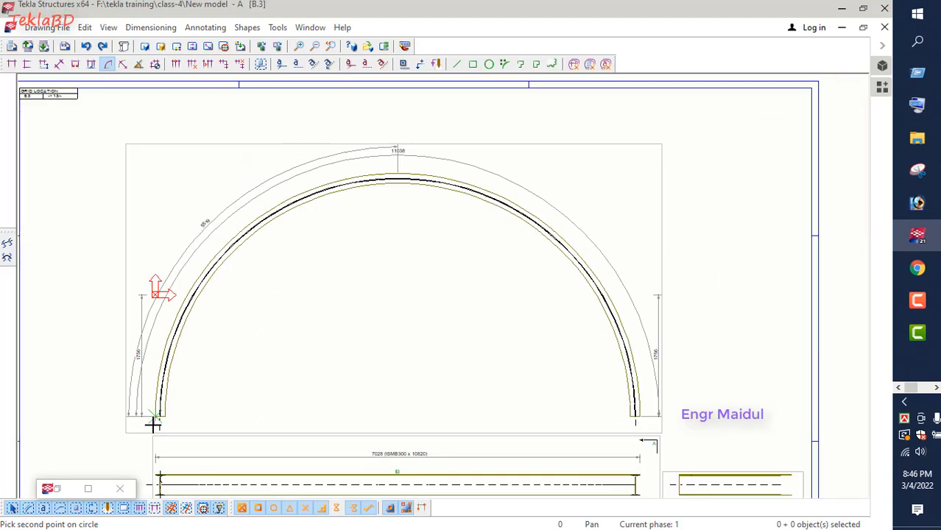
scroll(383, 178, up, 4)
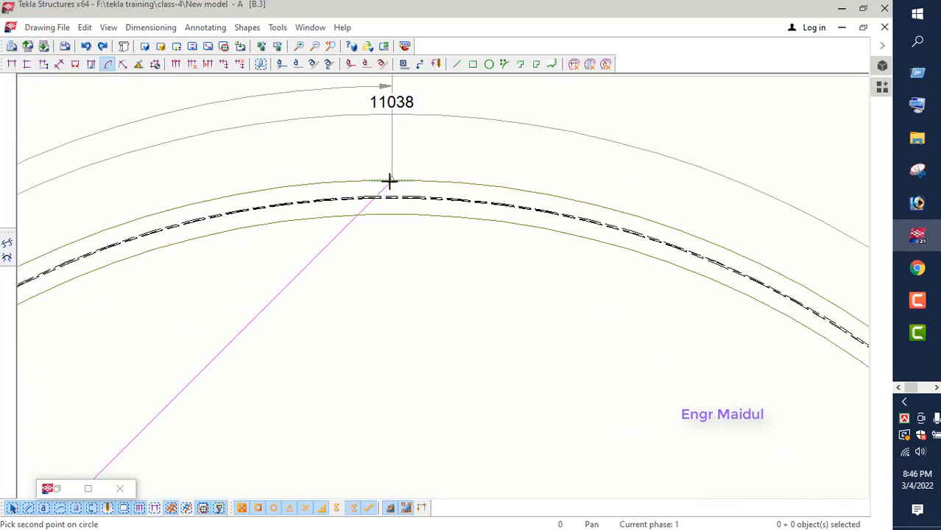
click(392, 180)
scroll(390, 180, down, 5)
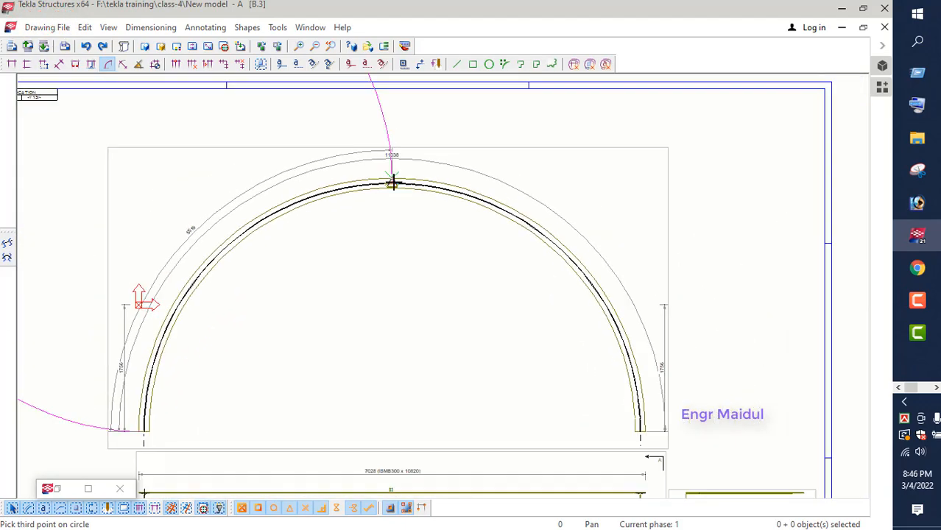
scroll(645, 430, up, 5)
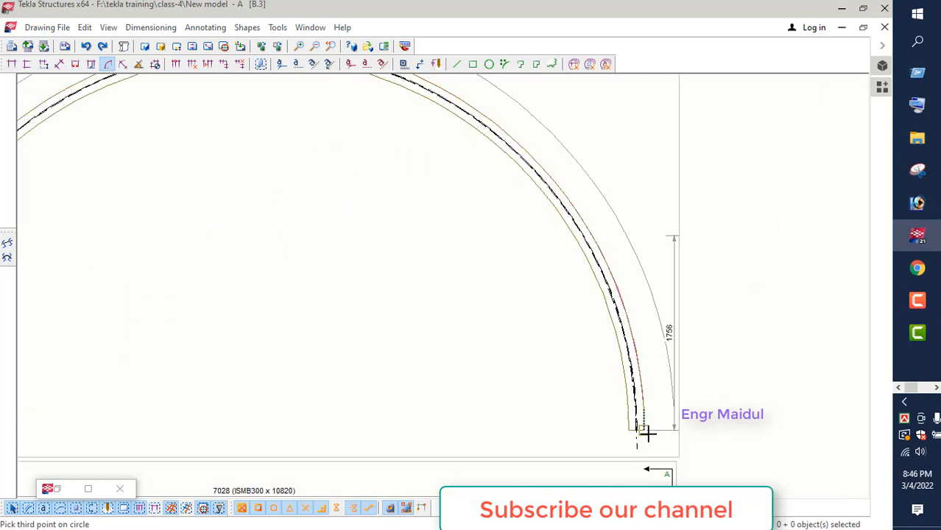
scroll(646, 434, up, 2)
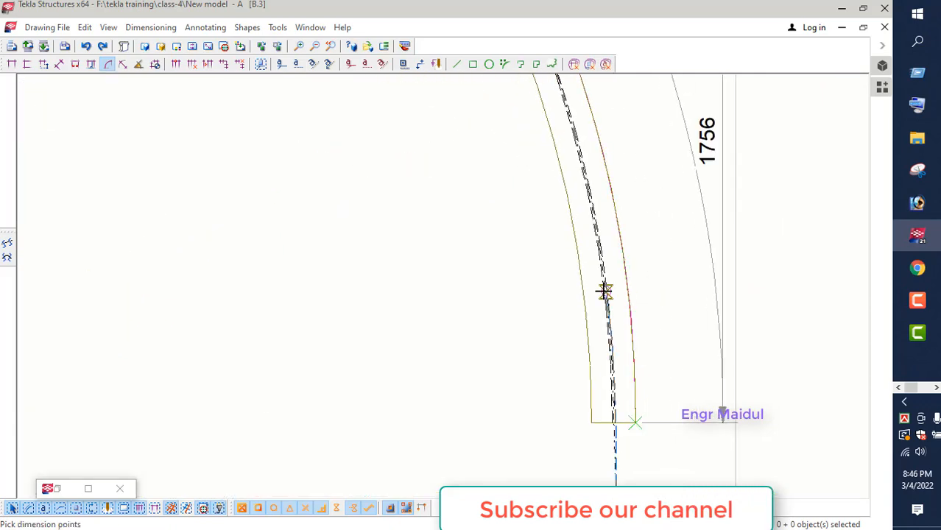
Dimension from the arch's right end to its left end, place the curved dimension line below the arch, and end the command.
scroll(604, 291, down, 8)
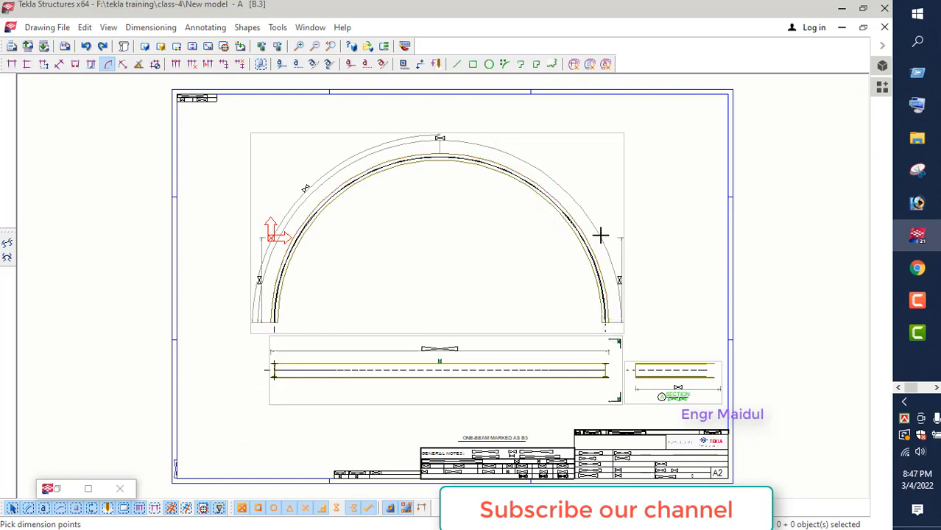
scroll(614, 318, up, 5)
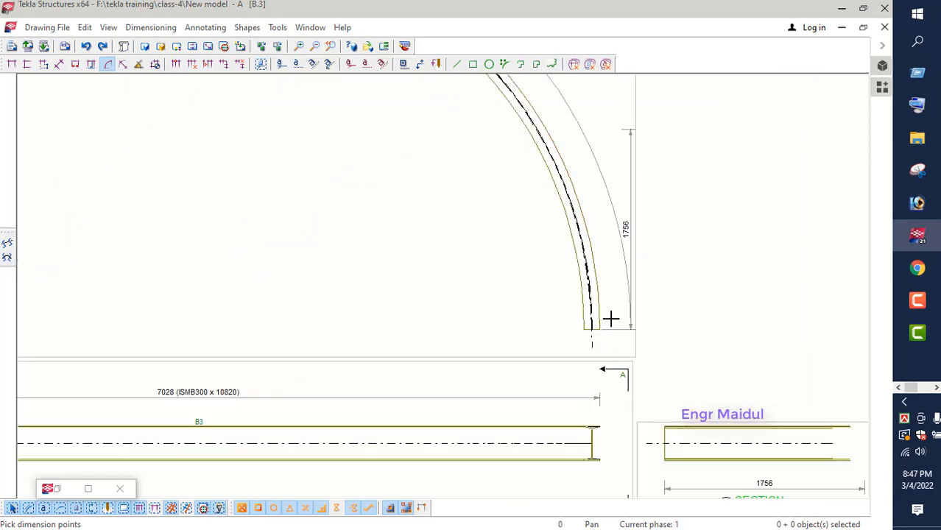
scroll(612, 318, up, 1)
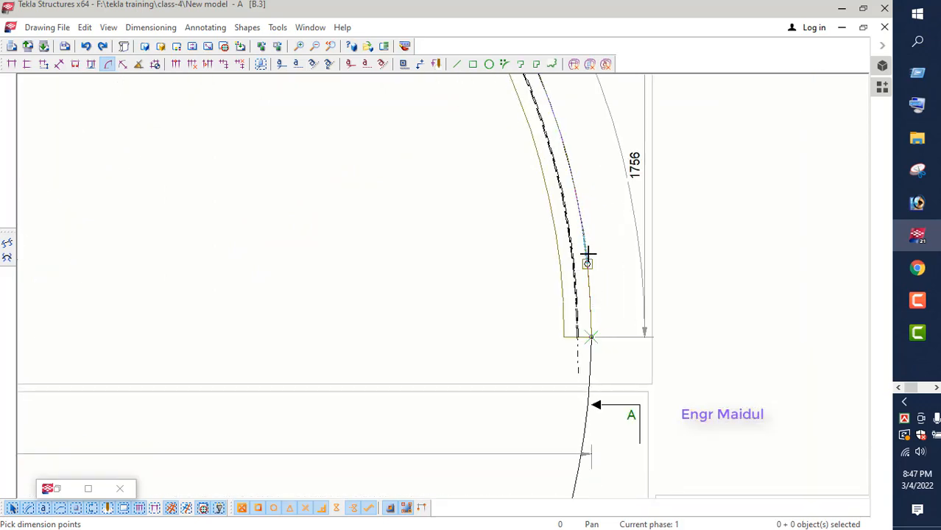
scroll(628, 298, down, 8)
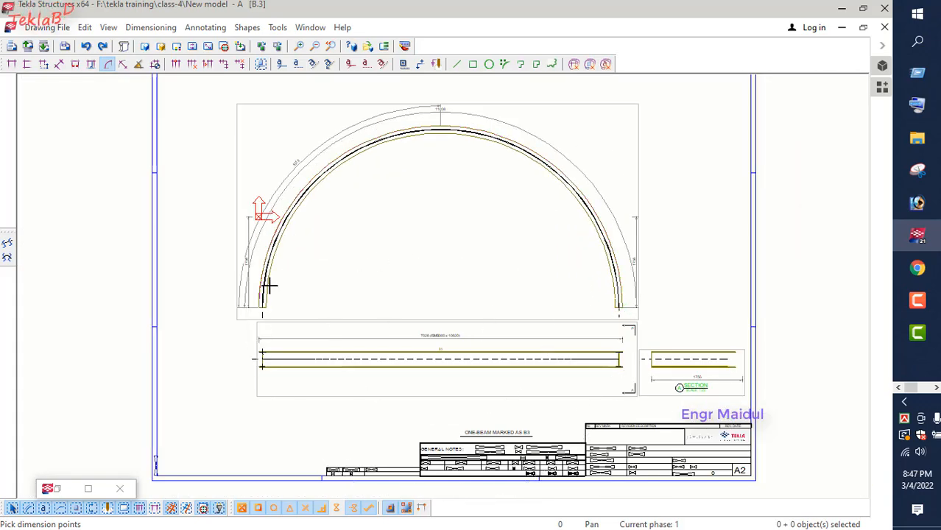
scroll(260, 303, up, 7)
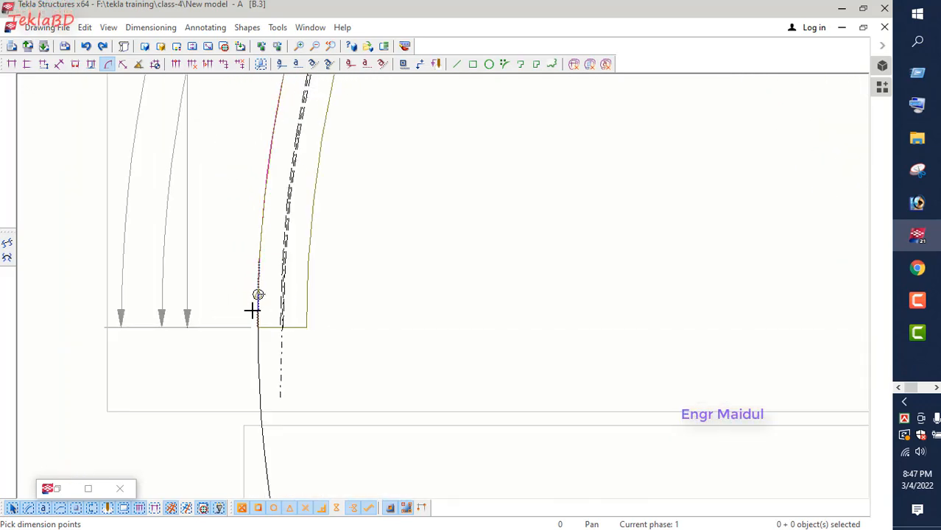
click(257, 327)
scroll(256, 273, down, 2)
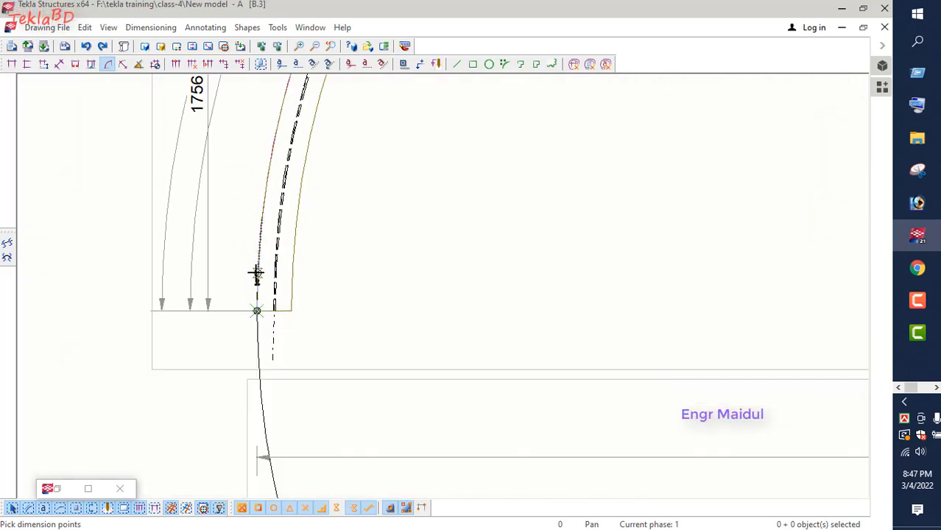
middle_click(170, 383)
scroll(204, 260, down, 8)
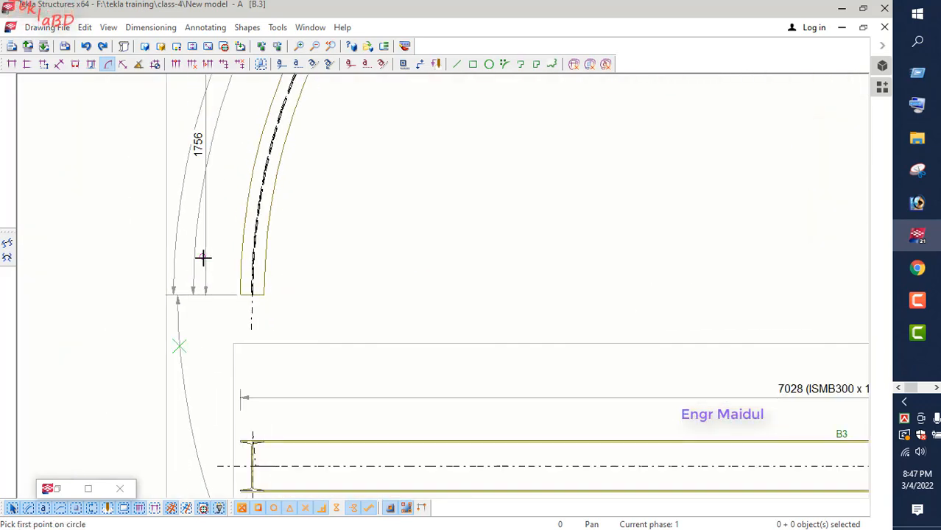
scroll(204, 265, down, 1)
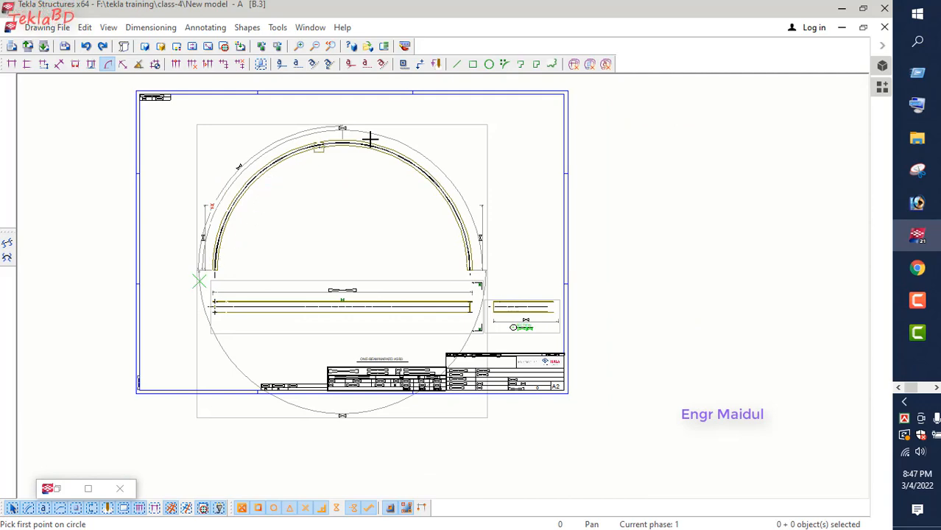
scroll(259, 372, up, 2)
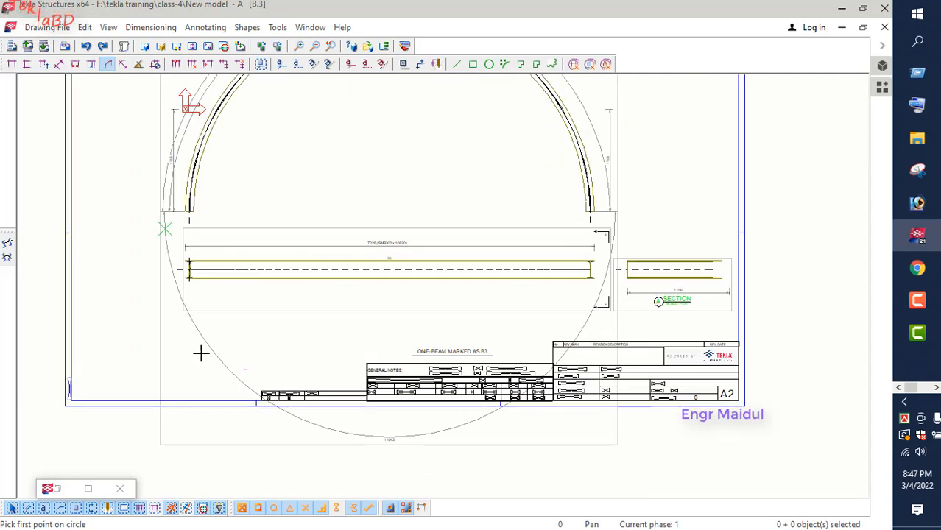
right_click(91, 237)
click(103, 246)
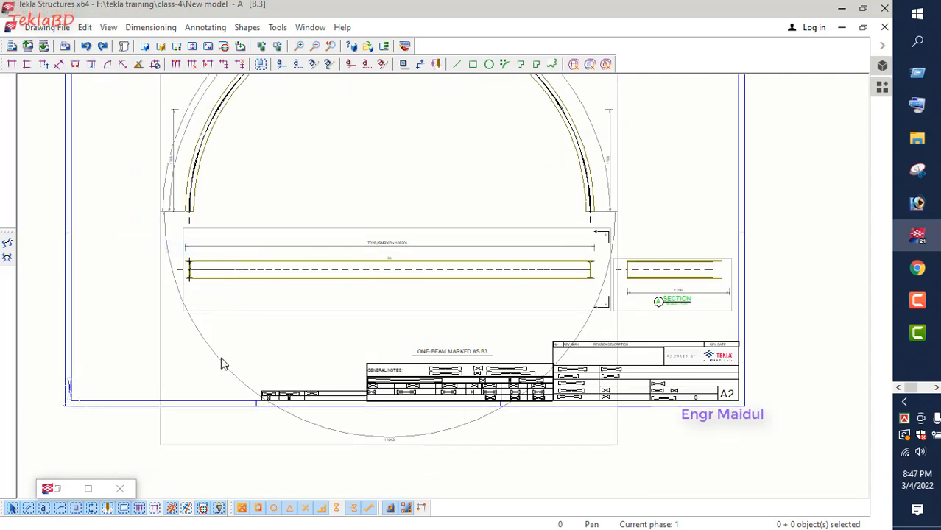
Select the curved dimension below the arch and examine its end points, its path around the circle and its value.
click(221, 363)
scroll(217, 370, down, 3)
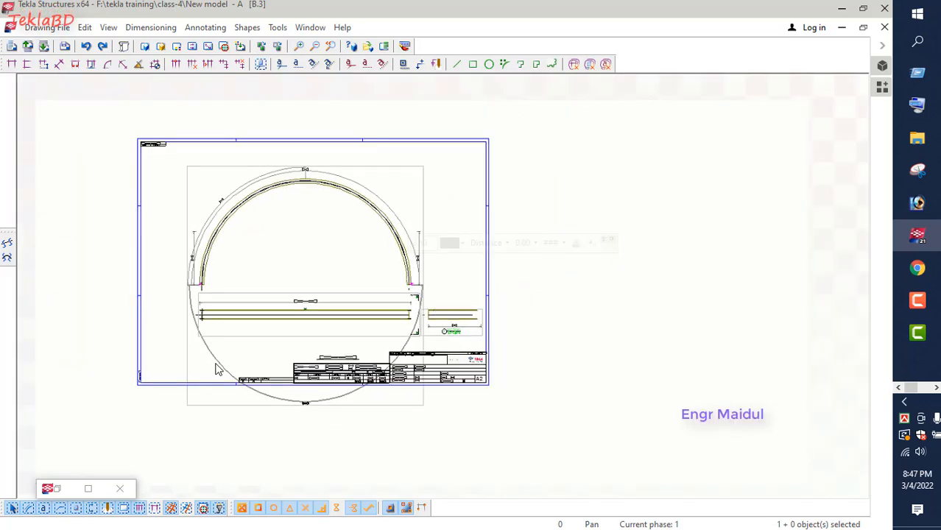
scroll(187, 273, up, 3)
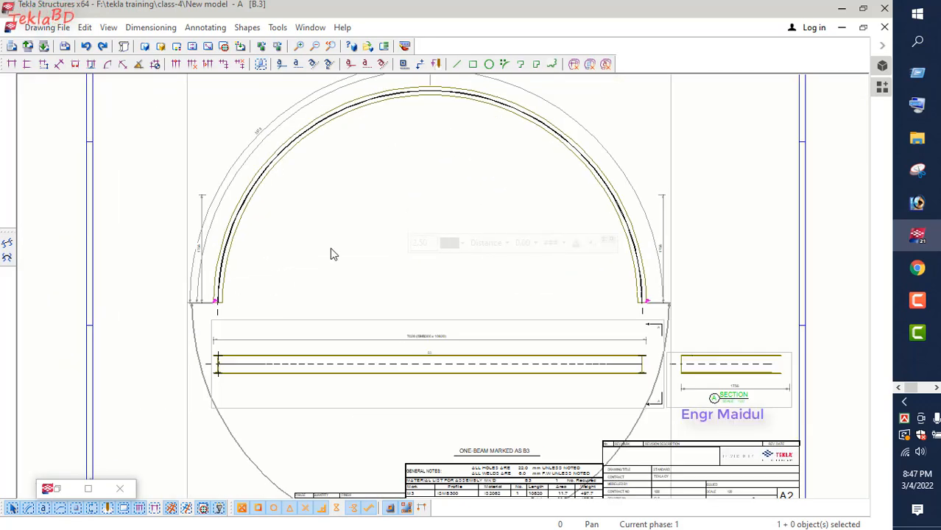
middle_drag(332, 250, 324, 301)
scroll(309, 318, up, 1)
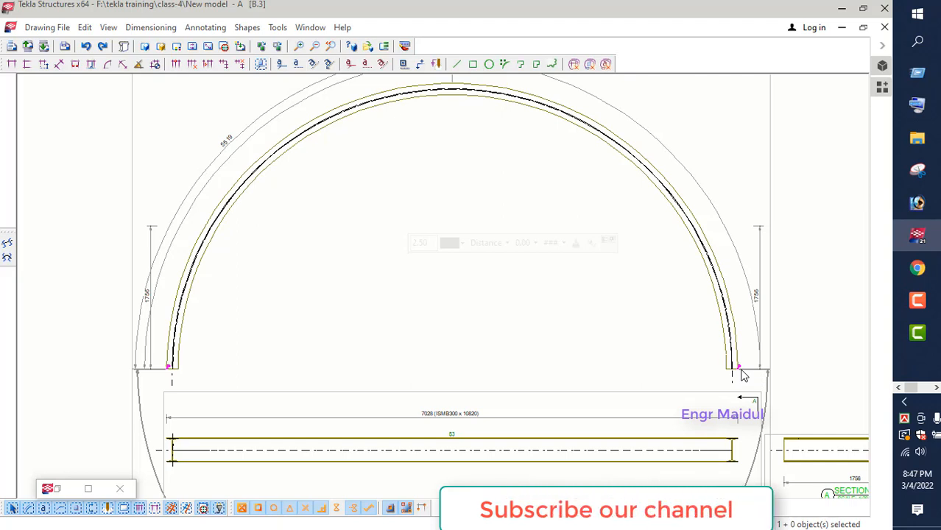
scroll(630, 361, down, 3)
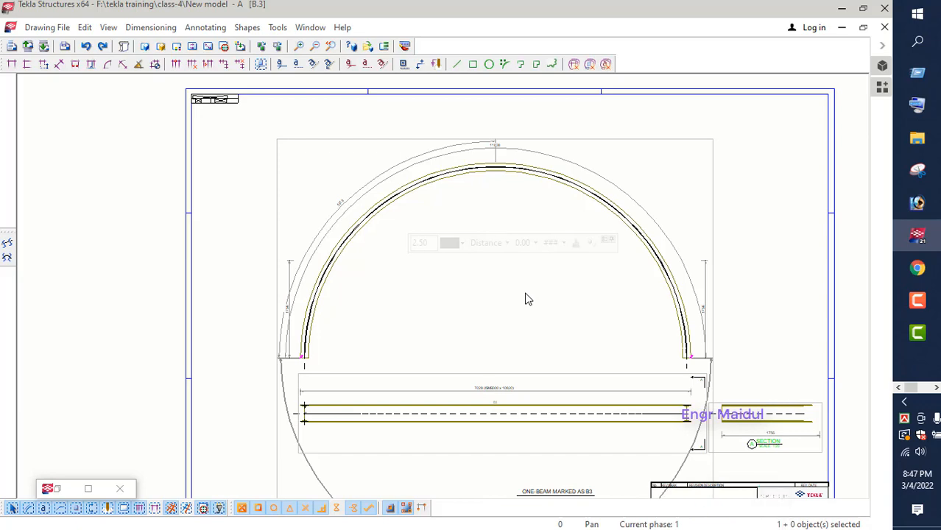
scroll(505, 280, down, 1)
scroll(505, 279, down, 1)
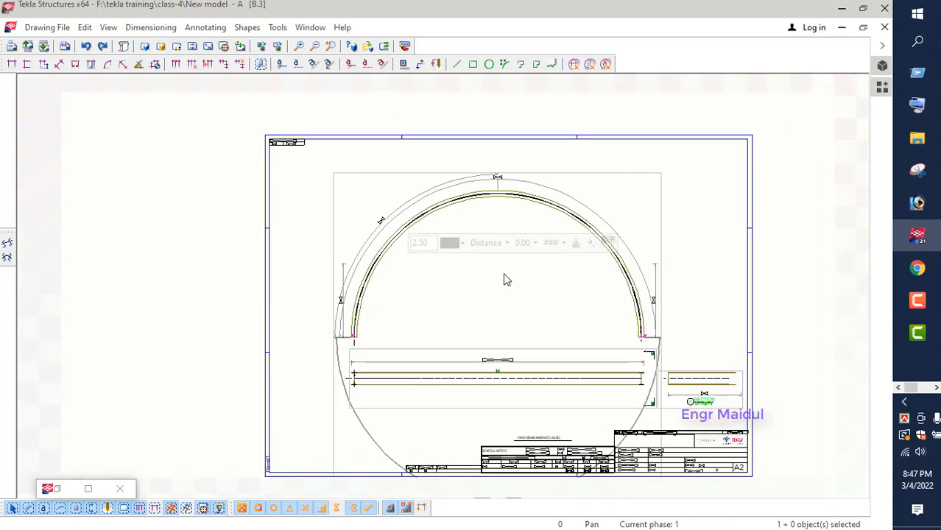
scroll(505, 279, down, 1)
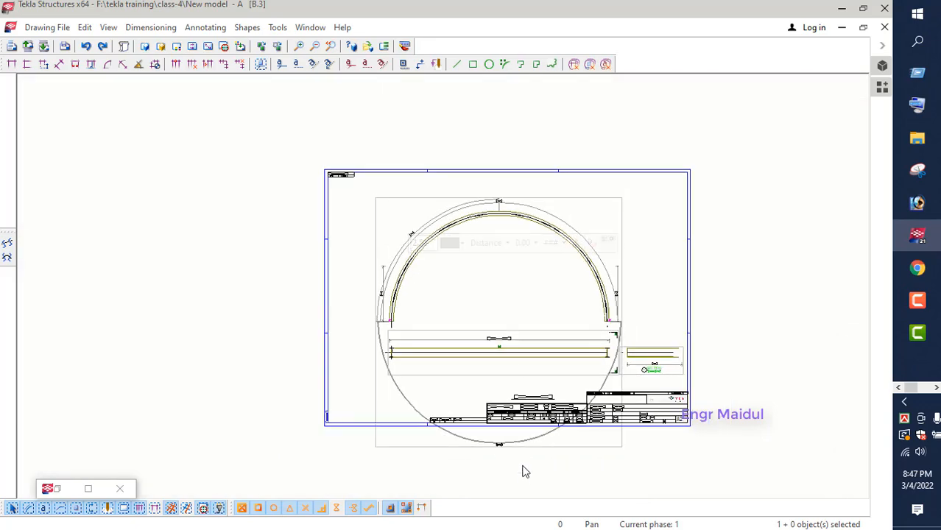
scroll(525, 478, up, 3)
scroll(498, 460, up, 3)
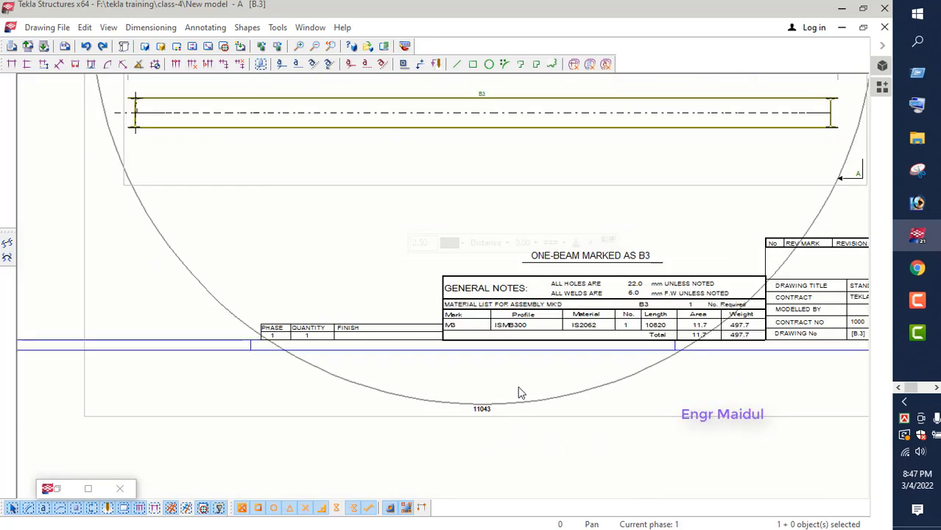